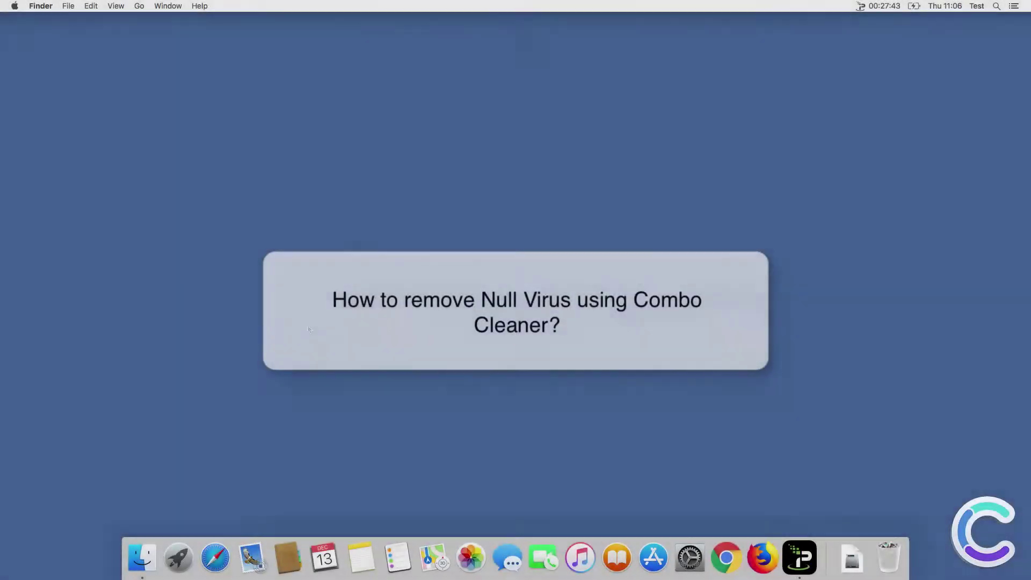
- Launch Safari from the Dock, landing on the unreachable (null) page
{"action": "left_click", "coordinate": [216, 555]}
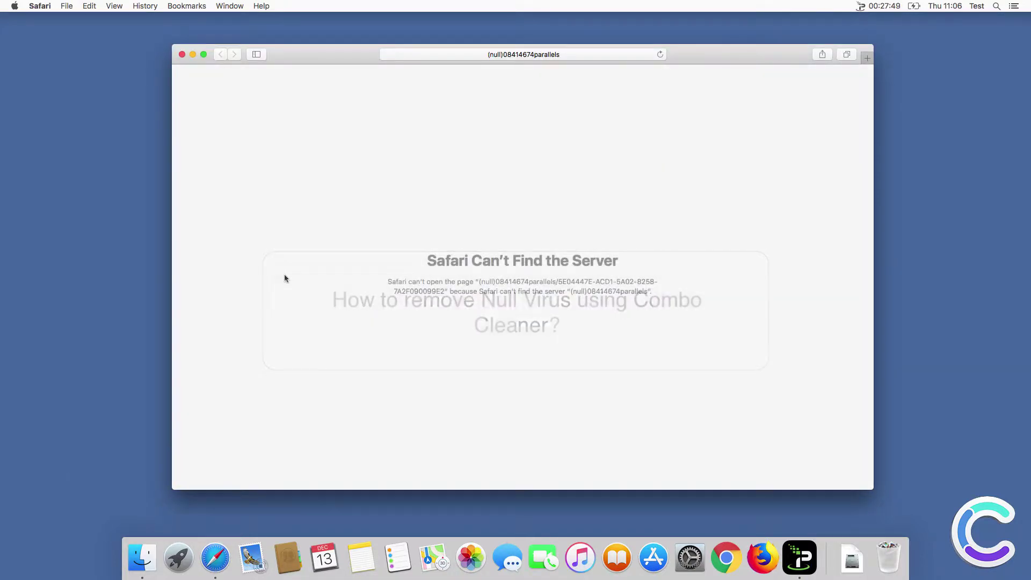
- Search 'search query' in a new Safari tab, see Yahoo results, then close the window
{"action": "left_click", "coordinate": [867, 58]}
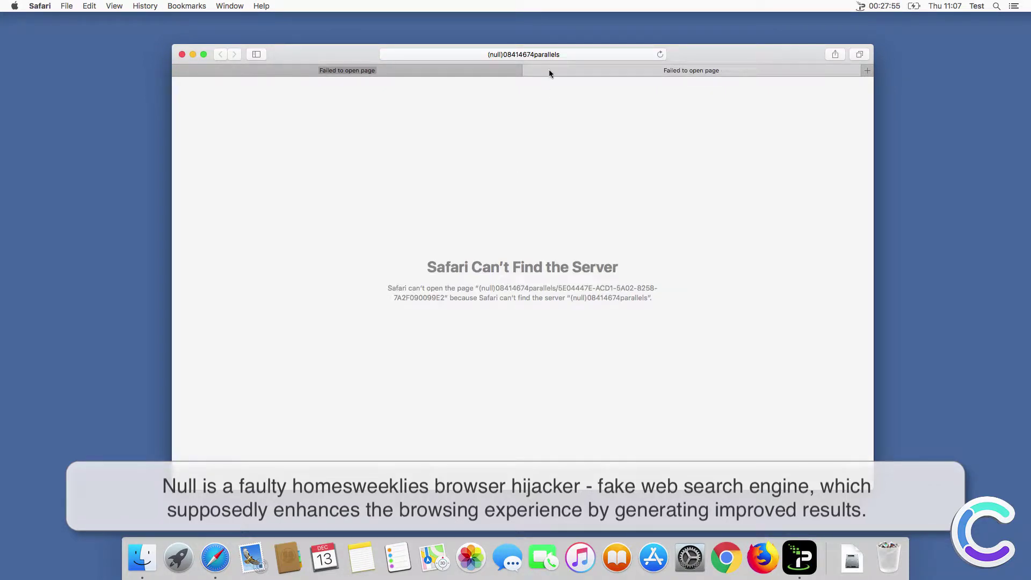
{"action": "left_click", "coordinate": [556, 54]}
{"action": "key", "text": "BackSpace"}
{"action": "type", "text": "sear"}
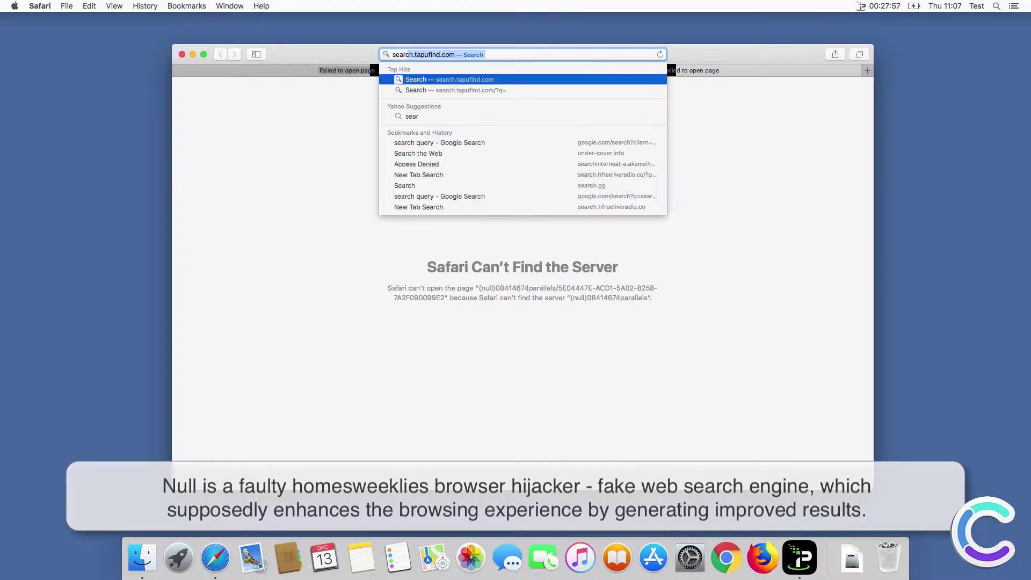
{"action": "type", "text": "ch query"}
{"action": "key", "text": "Return"}
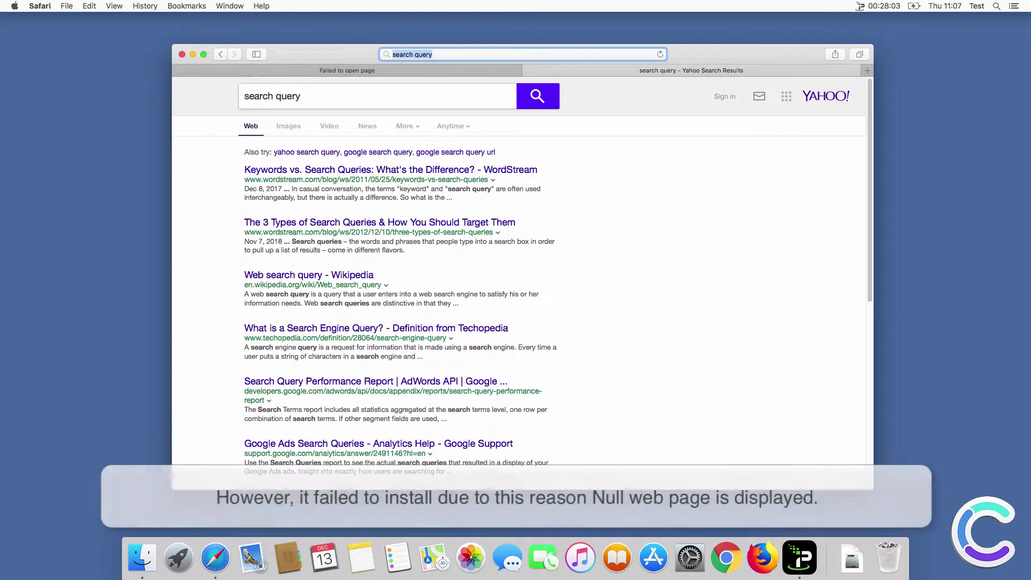
{"action": "left_click", "coordinate": [182, 54]}
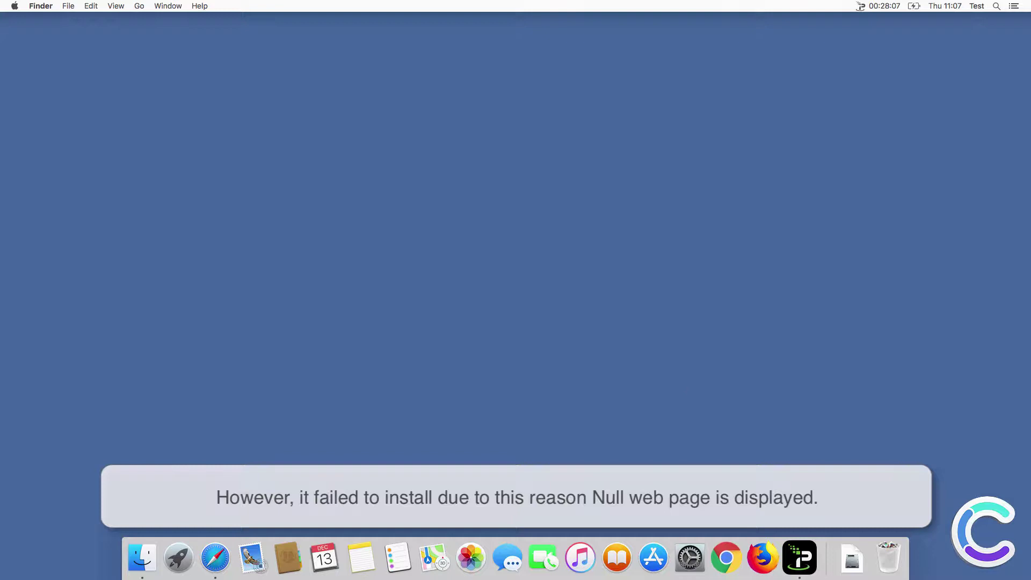
- Launch Chrome, search 'search query' to see Yahoo results, then close the window
{"action": "left_click", "coordinate": [730, 550]}
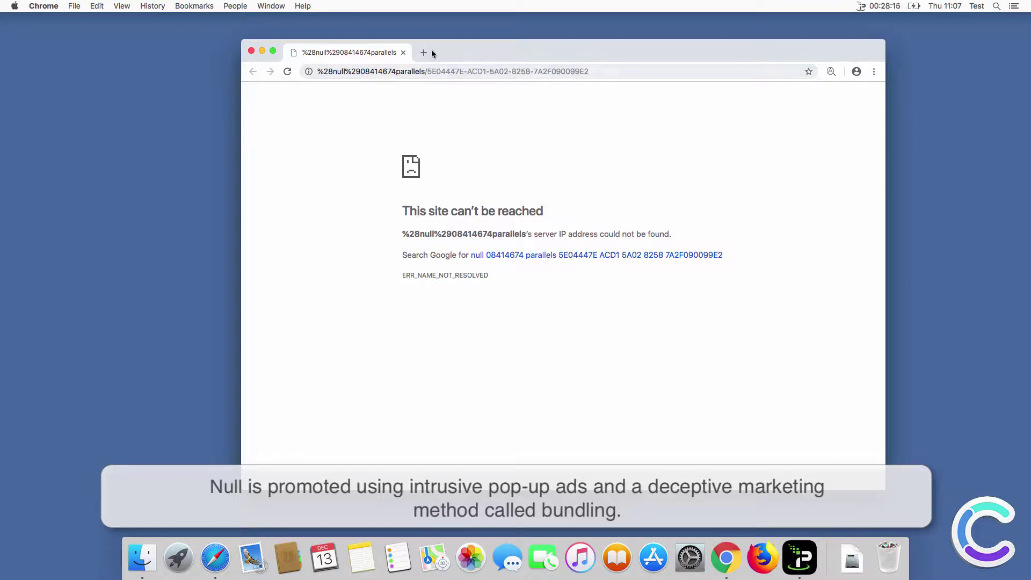
{"action": "left_click", "coordinate": [424, 70]}
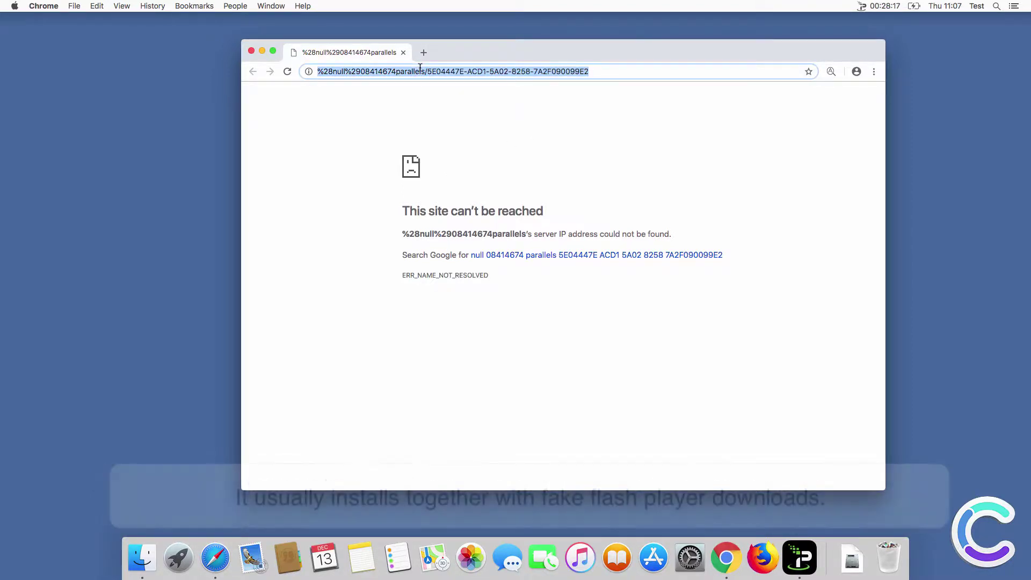
{"action": "type", "text": "search query"}
{"action": "key", "text": "Return"}
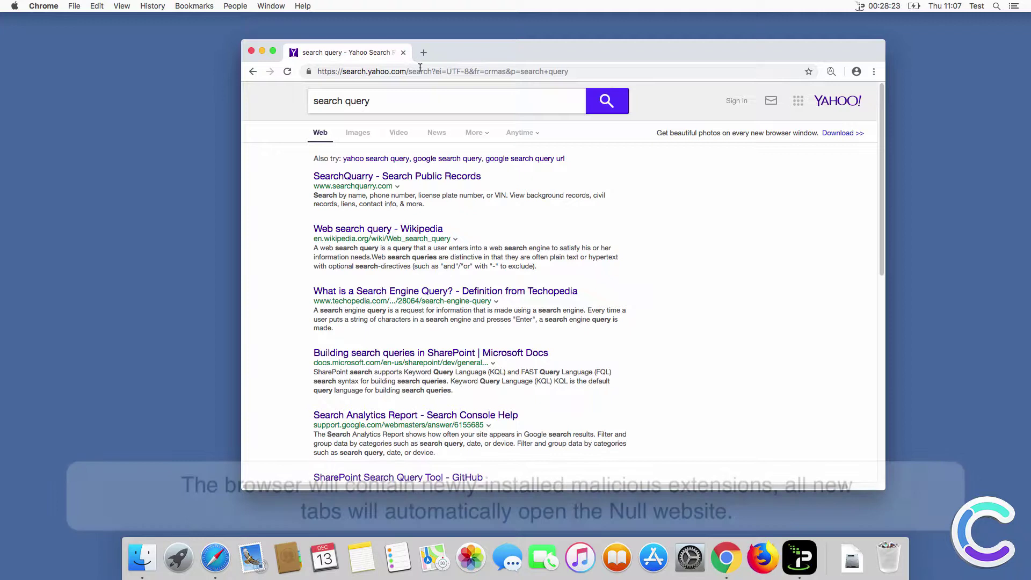
{"action": "left_click", "coordinate": [251, 52]}
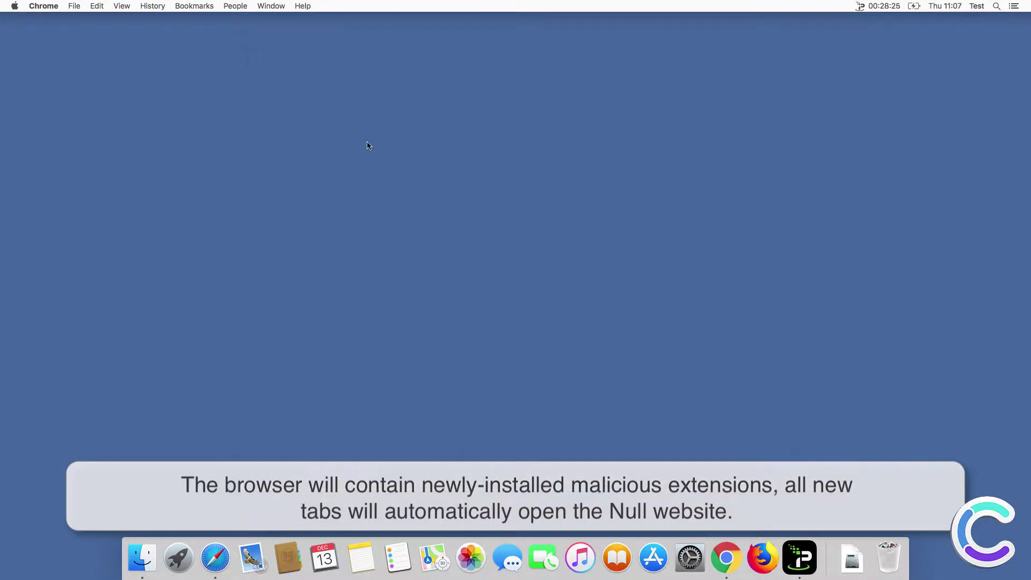
- Launch Firefox and decline the default-browser prompt without future checks
{"action": "left_click", "coordinate": [767, 544]}
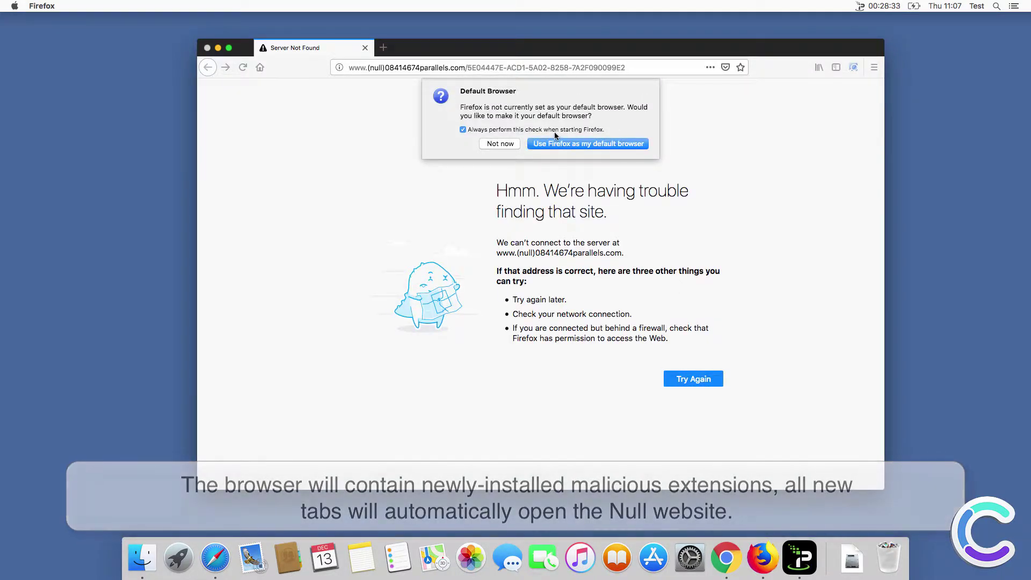
{"action": "left_click", "coordinate": [463, 129]}
{"action": "left_click", "coordinate": [499, 144]}
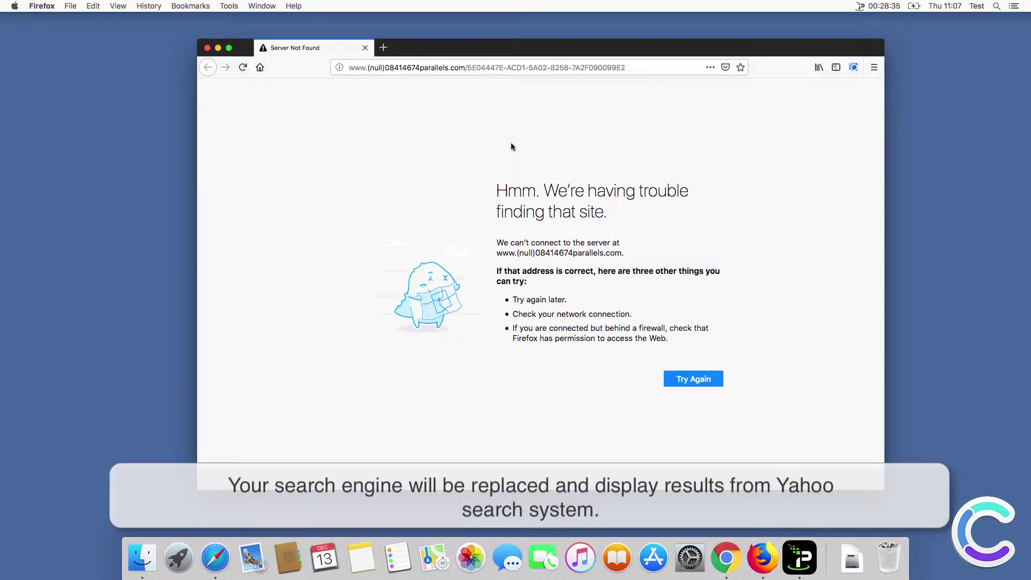
- Search 'search query' in Firefox, see Yahoo results, then close the window
{"action": "left_click", "coordinate": [486, 63]}
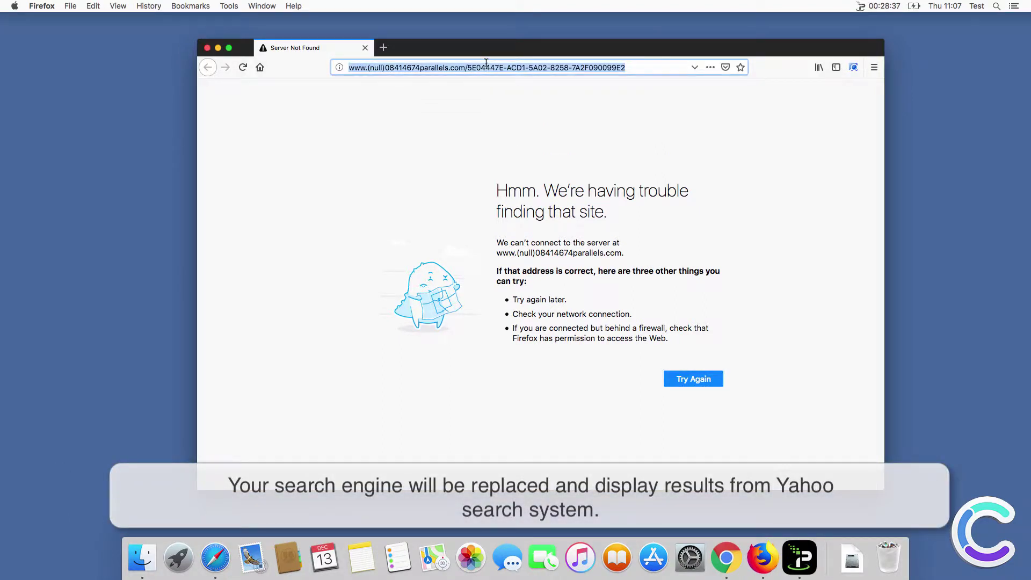
{"action": "type", "text": "search query"}
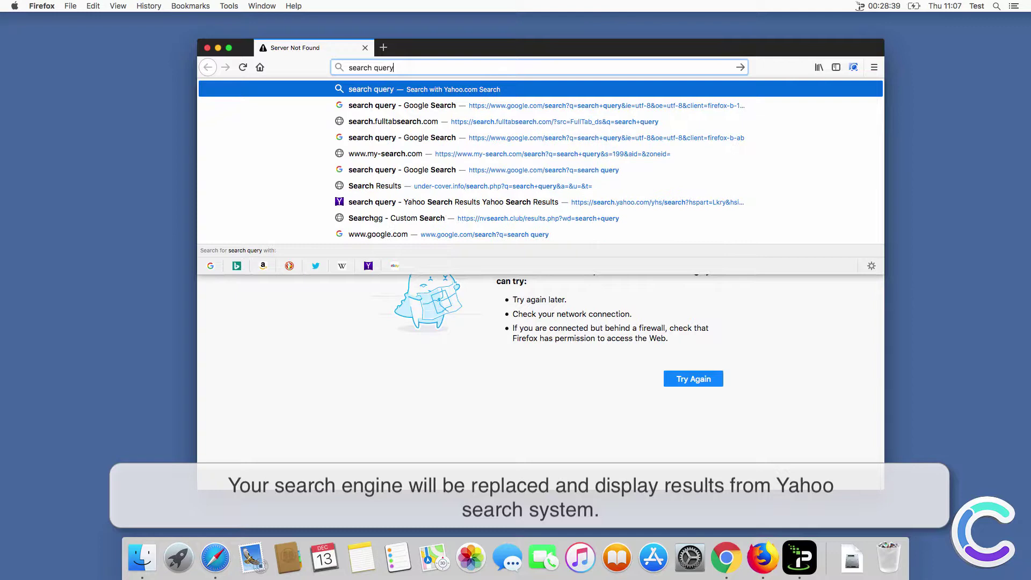
{"action": "key", "text": "Return"}
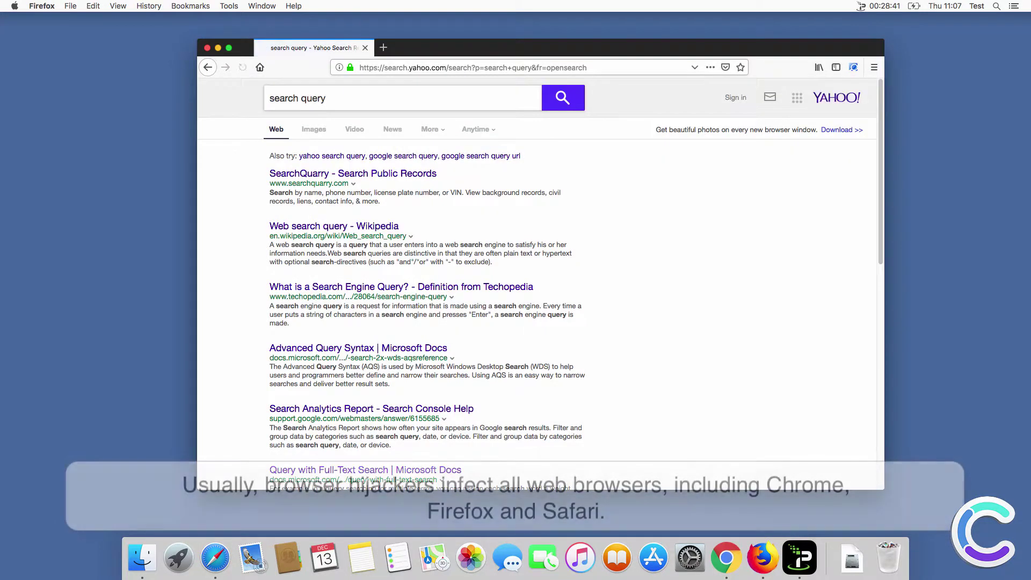
{"action": "left_click", "coordinate": [207, 51]}
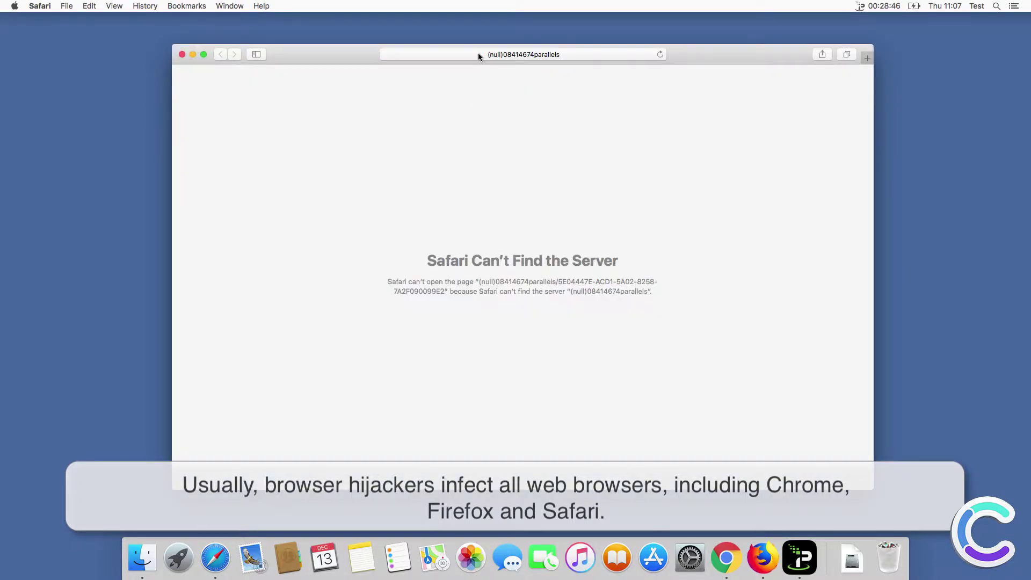
{"action": "left_click", "coordinate": [478, 53]}
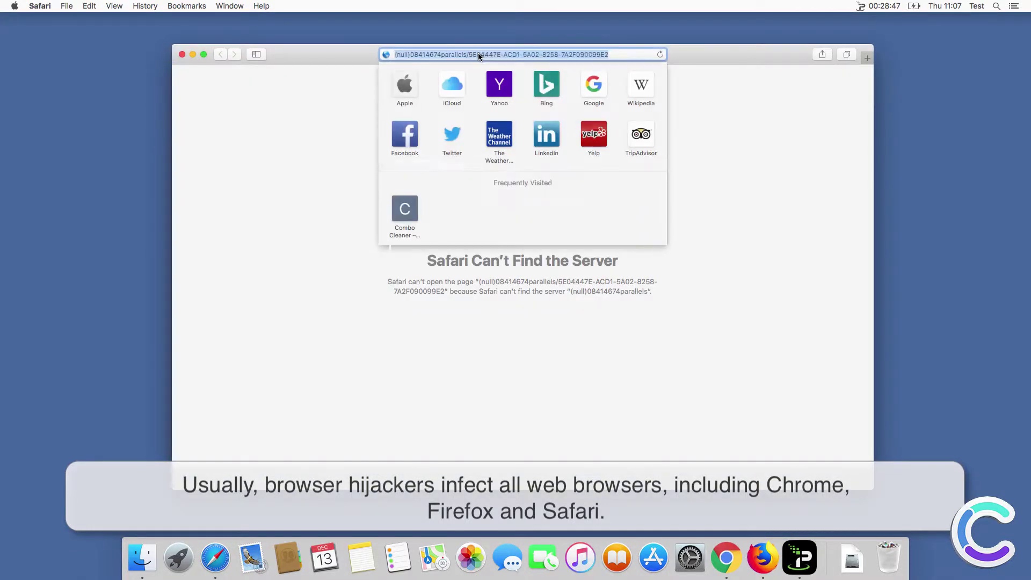
{"action": "type", "text": "www.co"}
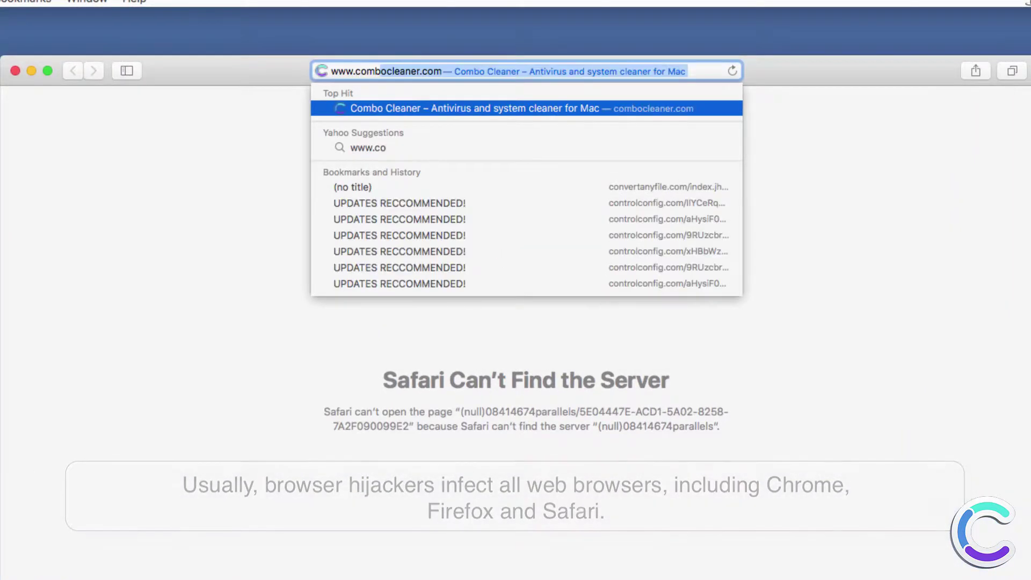
{"action": "type", "text": "mbocleaner.com"}
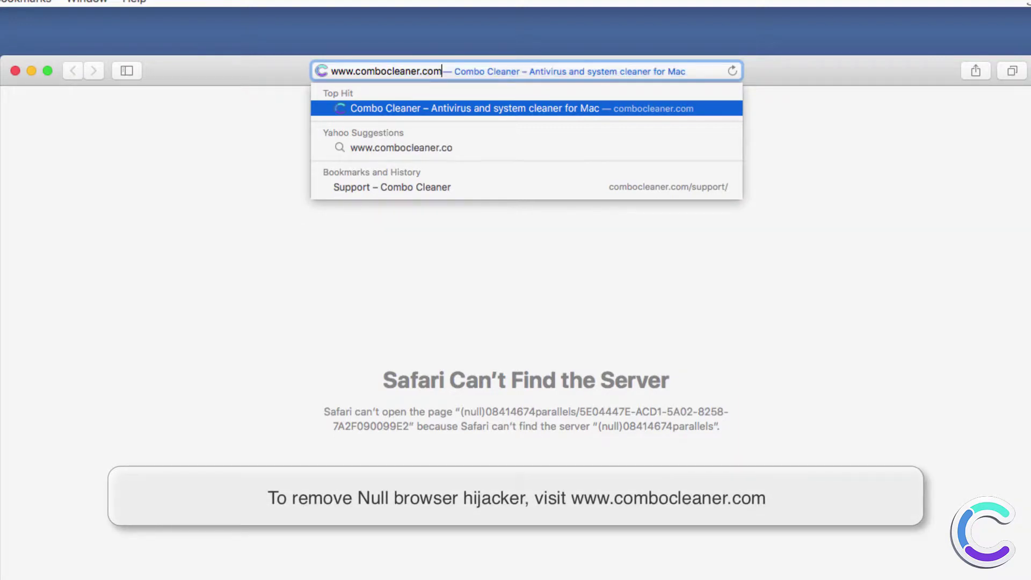
{"action": "key", "text": "Return"}
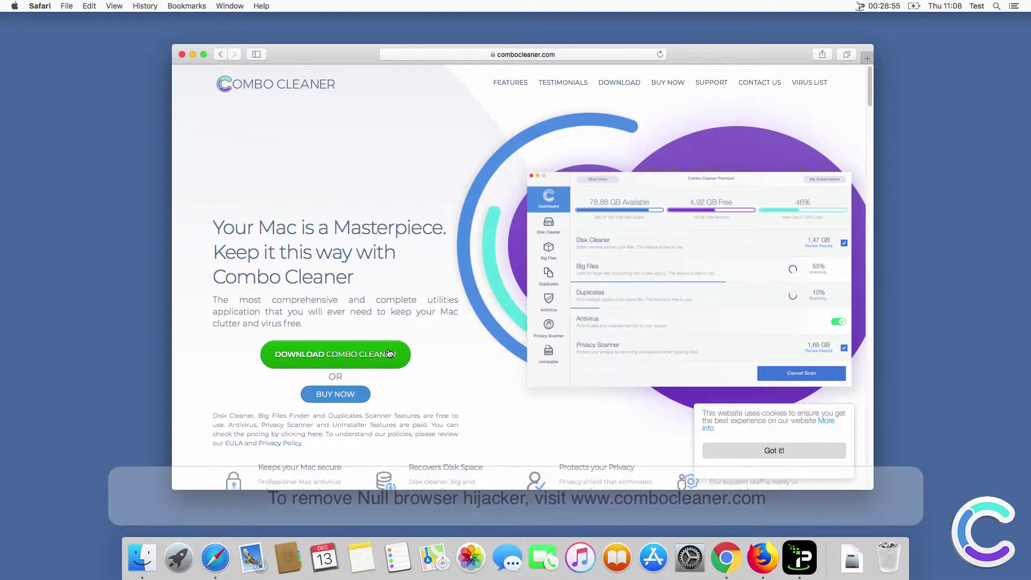
{"action": "left_click", "coordinate": [389, 351]}
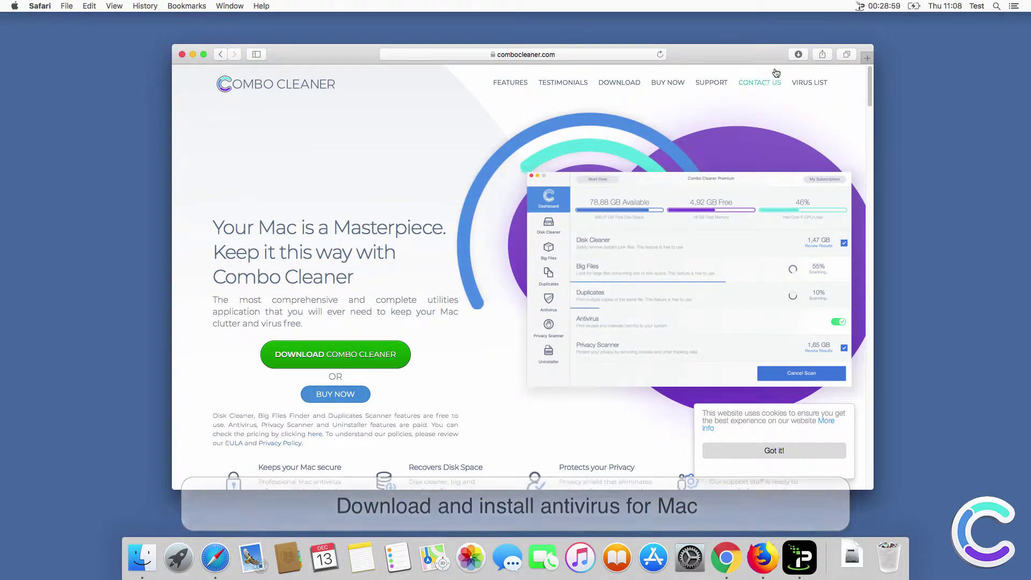
{"action": "left_click", "coordinate": [797, 53]}
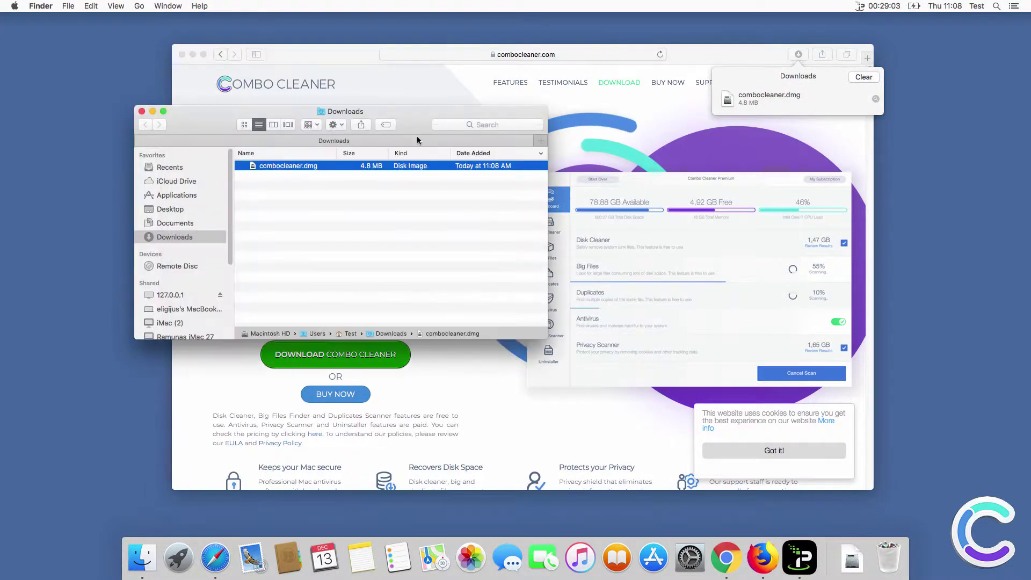
- Mount combocleaner.dmg, drag Combo Cleaner into Applications, and close the installer and Downloads windows
{"action": "double_click", "coordinate": [366, 166]}
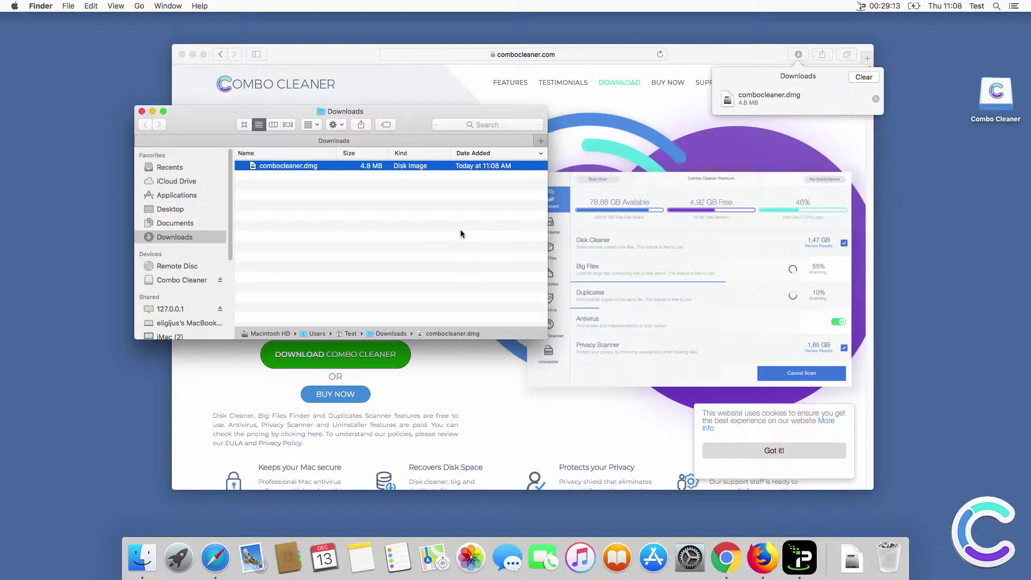
{"action": "left_click_drag", "start_coordinate": [600, 191], "coordinate": [740, 194]}
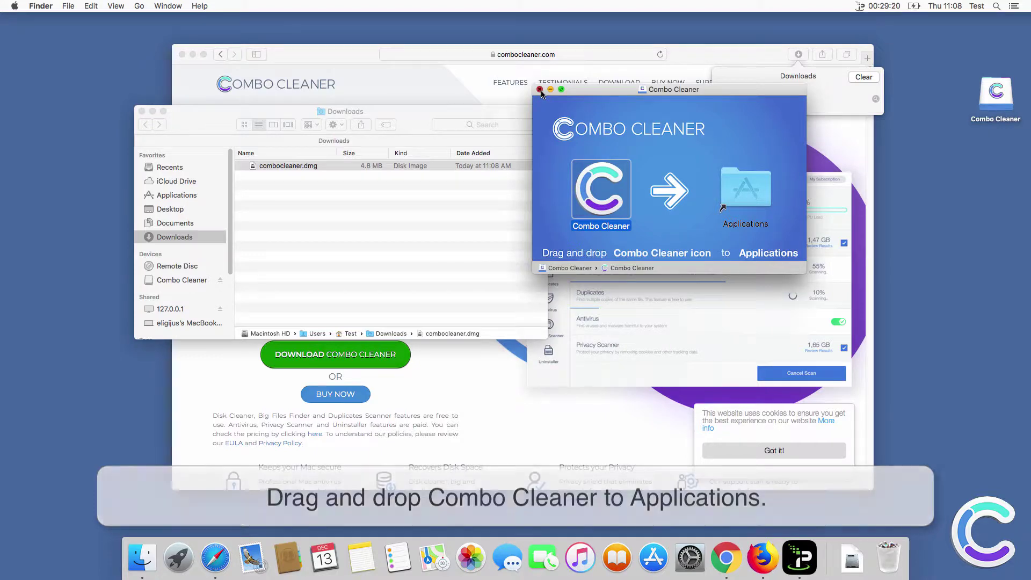
{"action": "left_click", "coordinate": [540, 90]}
{"action": "left_click", "coordinate": [141, 112]}
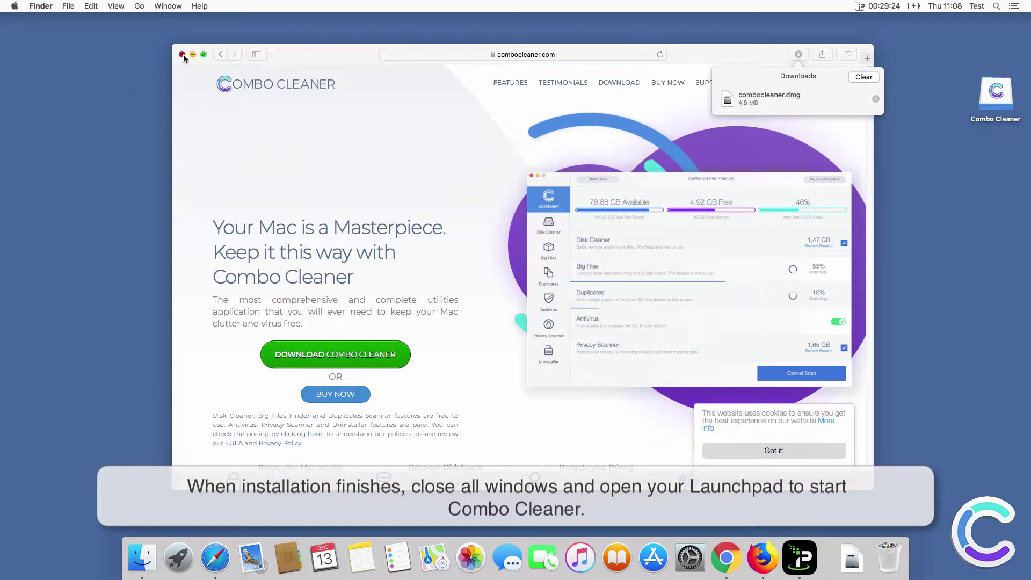
- Launch Combo Cleaner from Launchpad, allow it to open and accept the license agreement
{"action": "left_click", "coordinate": [181, 54]}
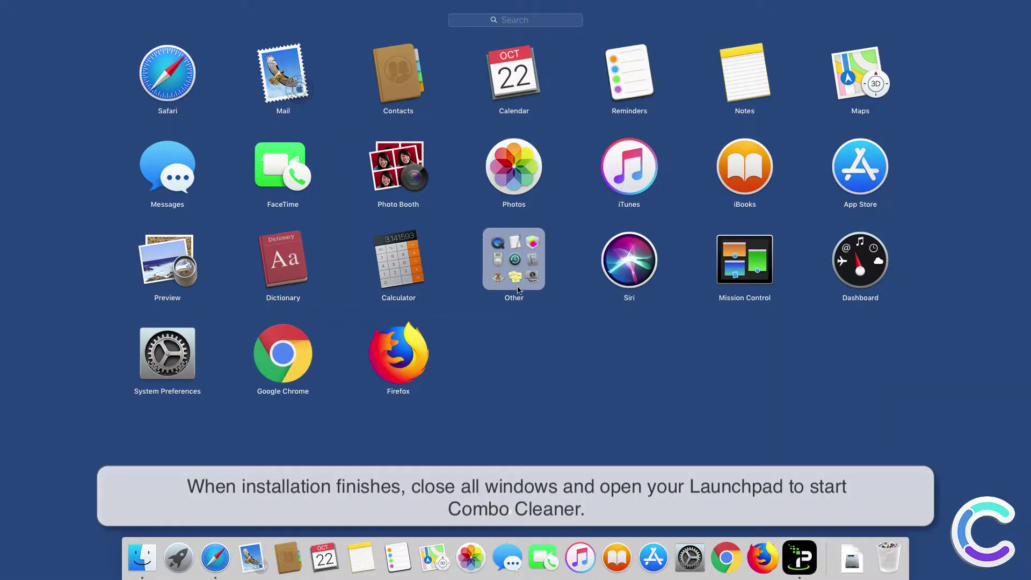
{"action": "left_click", "coordinate": [513, 348]}
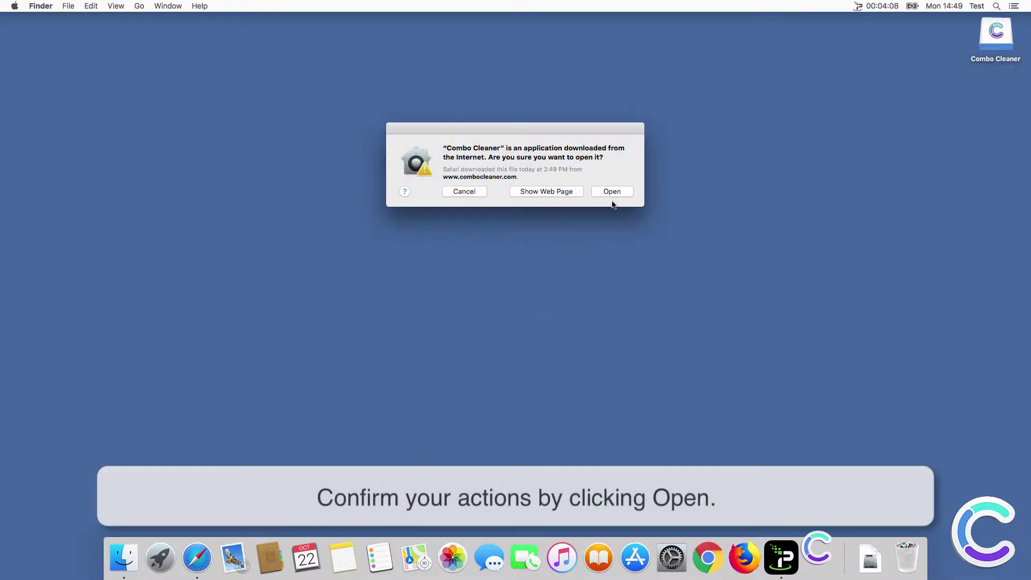
{"action": "left_click", "coordinate": [612, 193]}
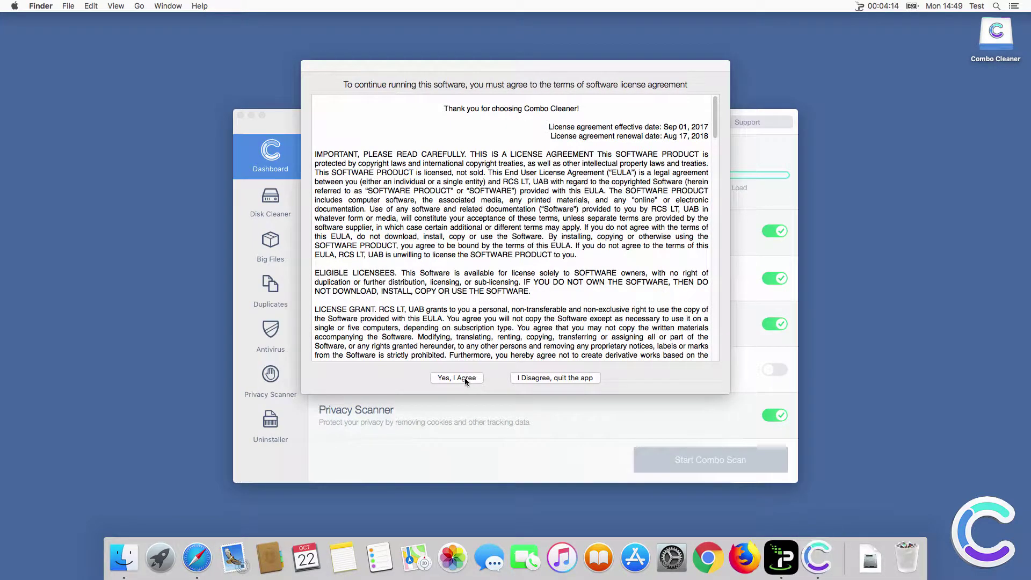
{"action": "left_click", "coordinate": [464, 378]}
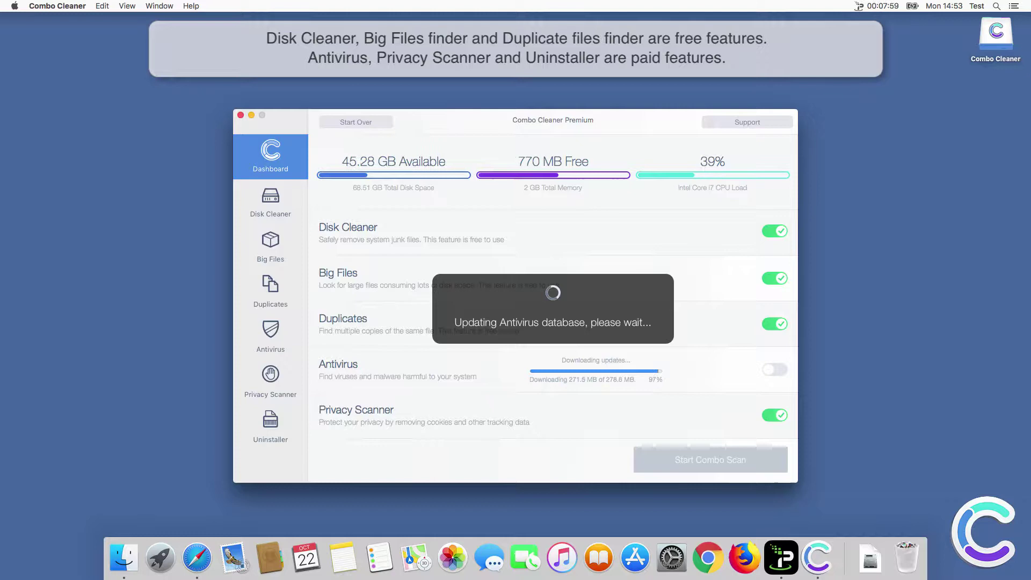
- Go to the Antivirus page once the database update finishes, with Full Scan selected
{"action": "left_click", "coordinate": [271, 337]}
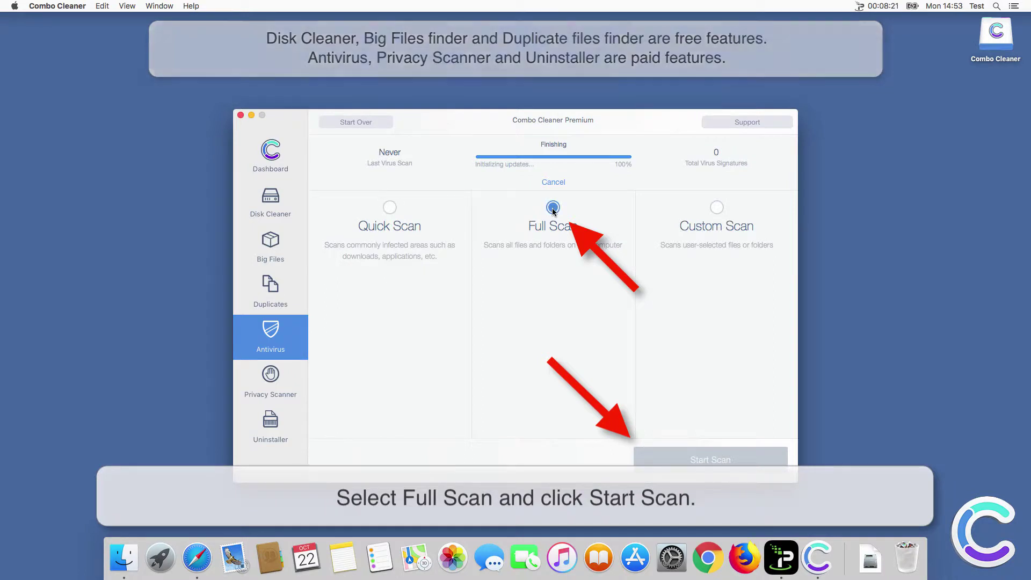
- Run the full scan, remove all 11 detected threats and restart the Mac
{"action": "left_click", "coordinate": [679, 460]}
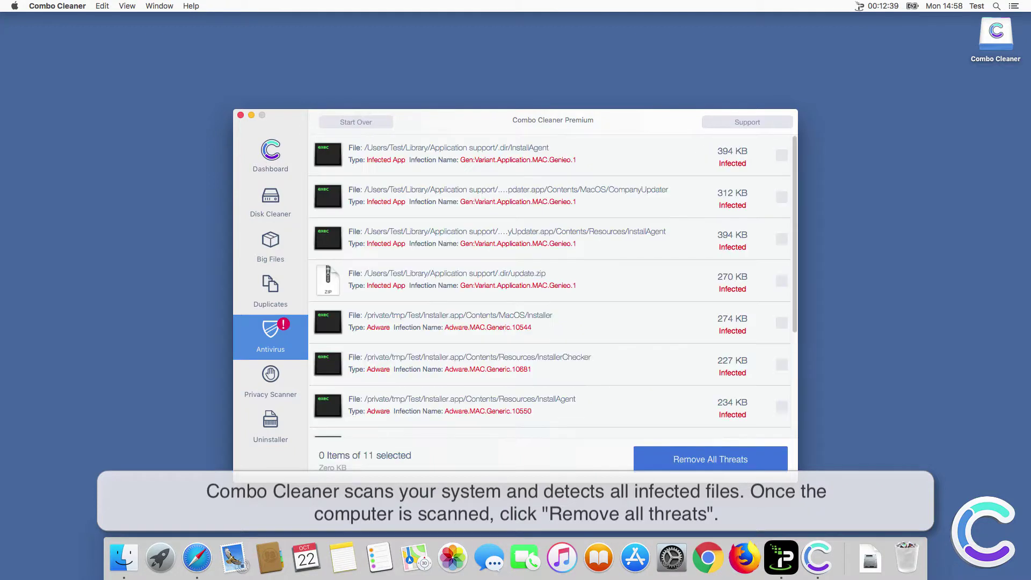
{"action": "left_click", "coordinate": [714, 458]}
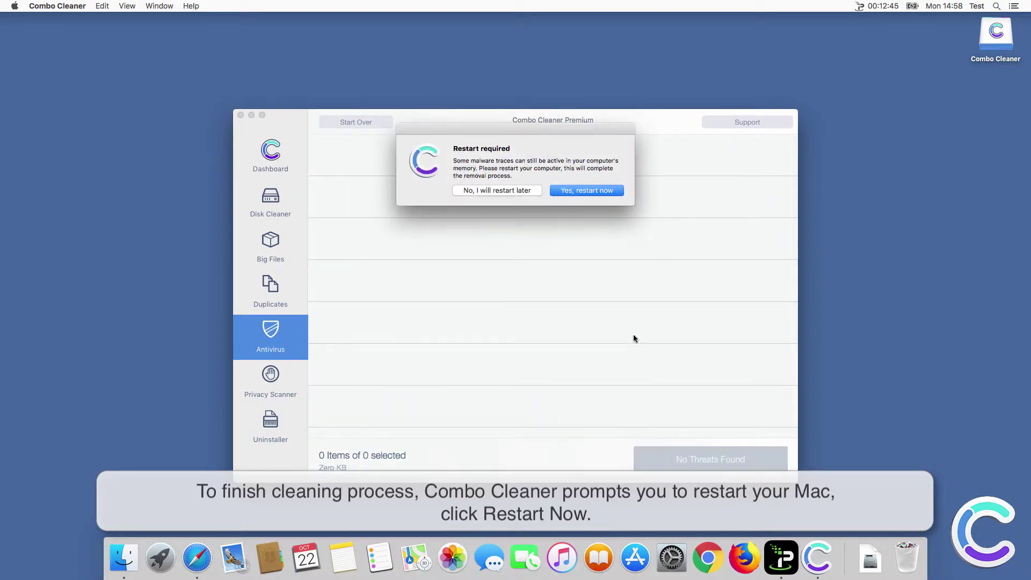
{"action": "left_click", "coordinate": [581, 191]}
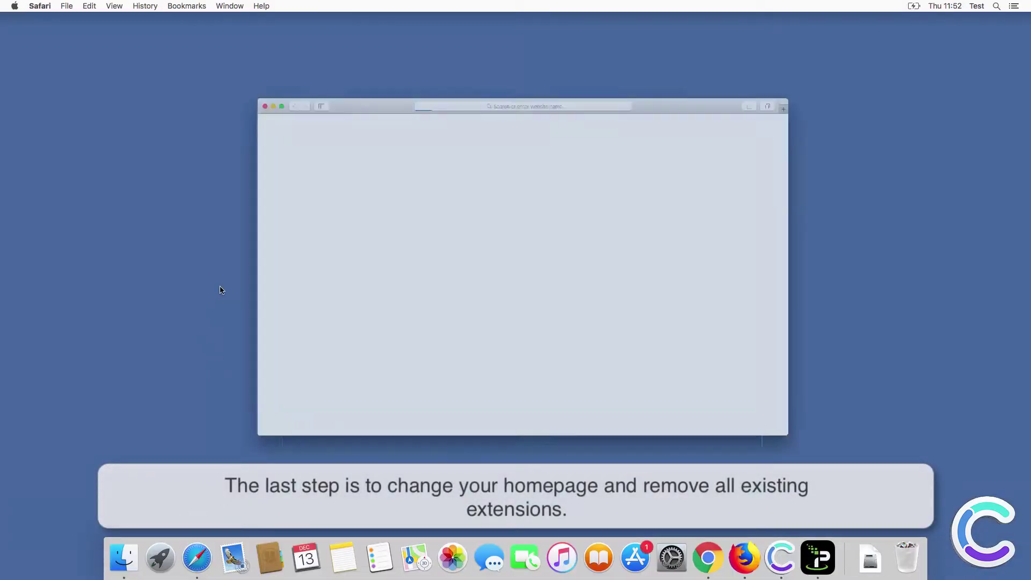
- In Safari Preferences, set Google as the default search engine
{"action": "left_click", "coordinate": [42, 6]}
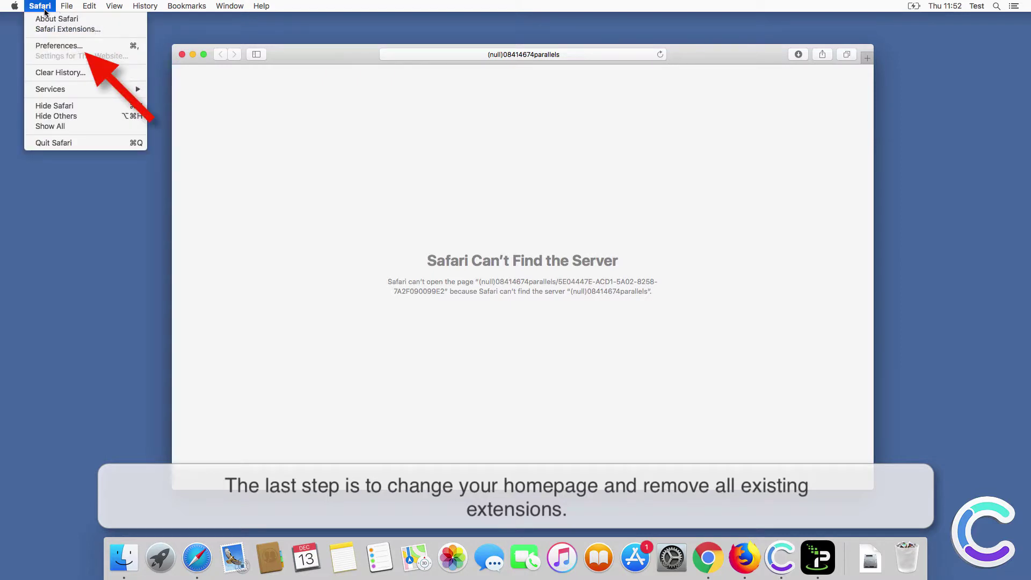
{"action": "left_click", "coordinate": [59, 47]}
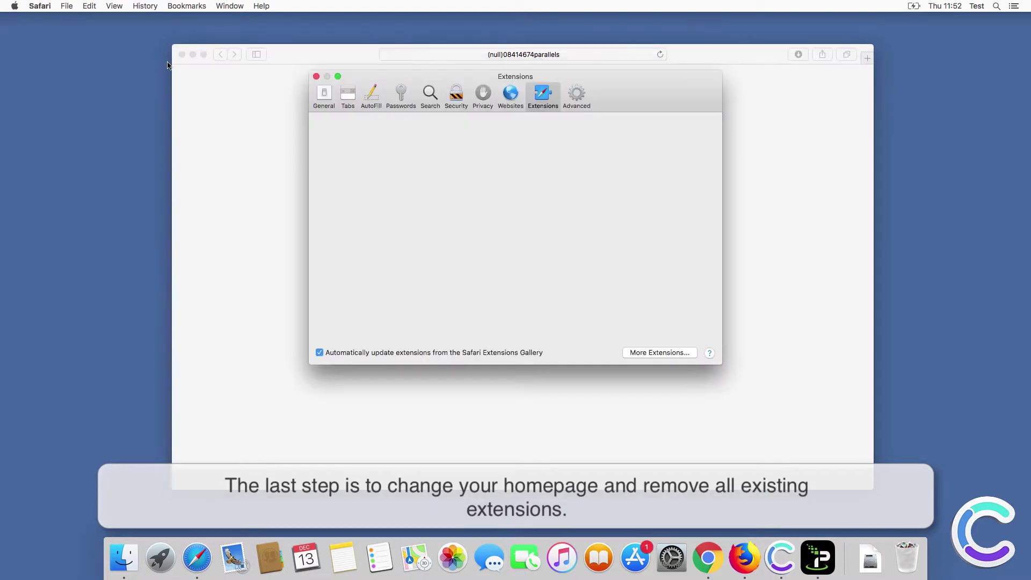
{"action": "left_click", "coordinate": [430, 98]}
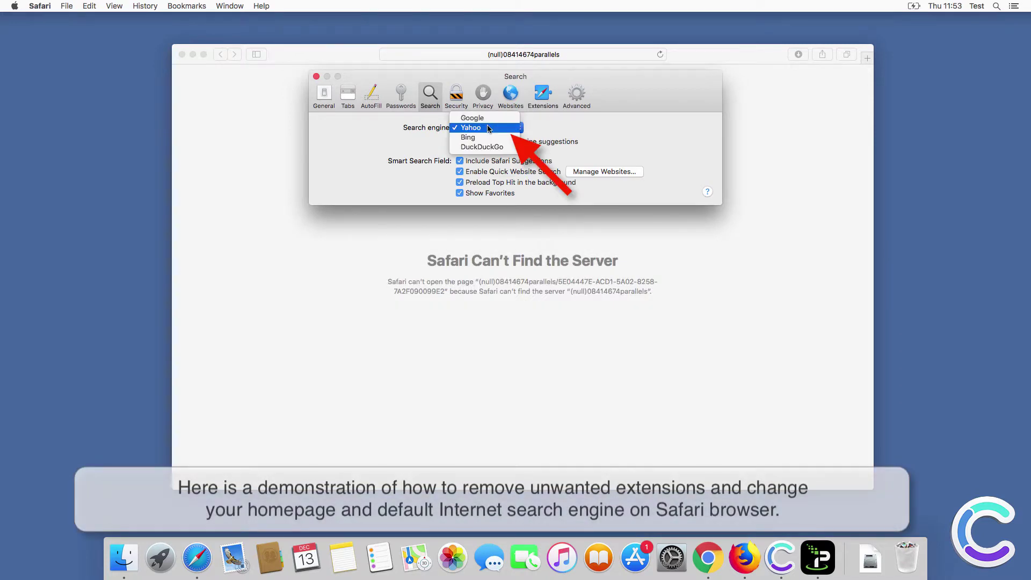
{"action": "left_click", "coordinate": [483, 119]}
{"action": "left_click", "coordinate": [331, 93]}
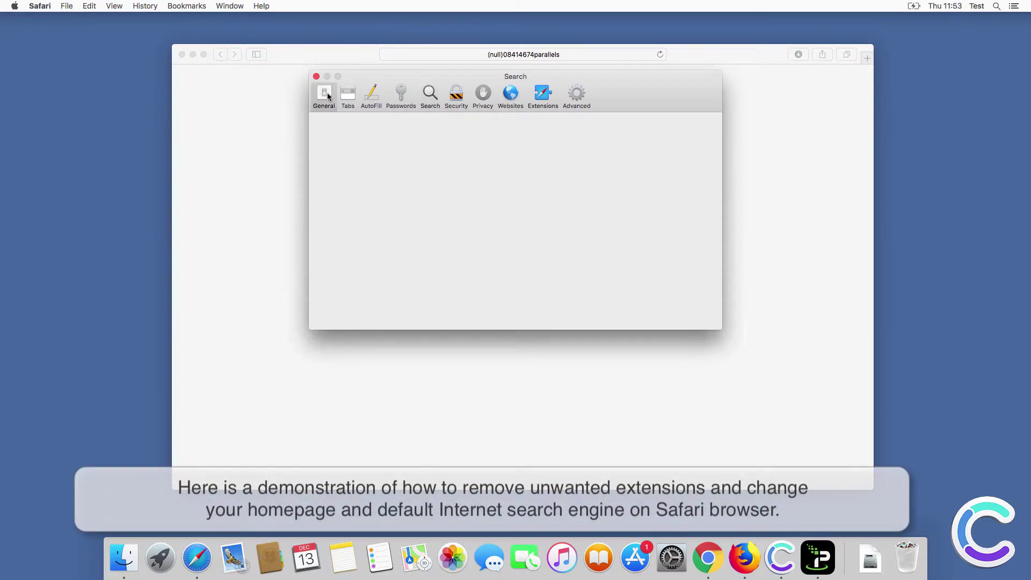
{"action": "type", "text": "www.google"}
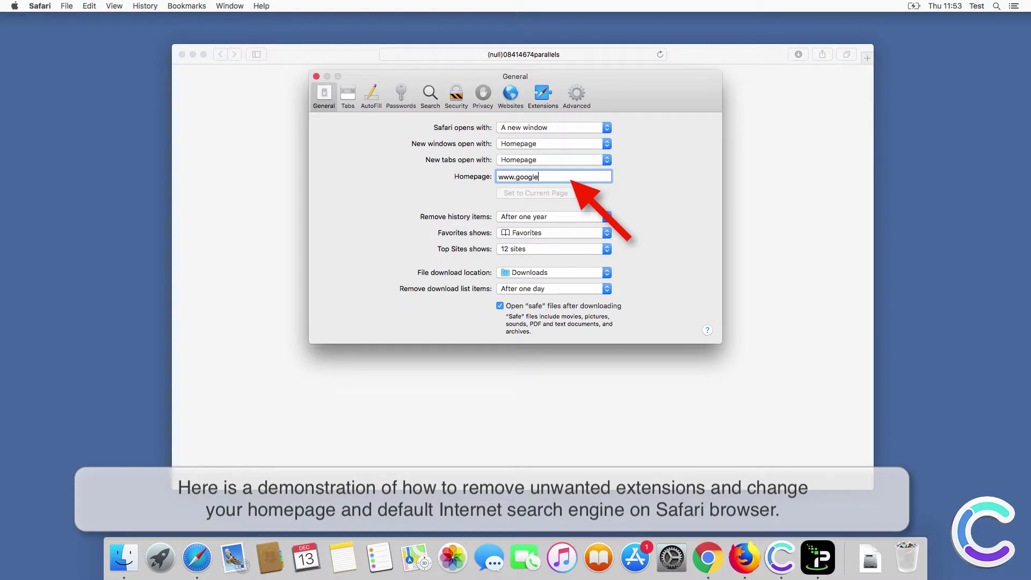
{"action": "type", "text": ".com"}
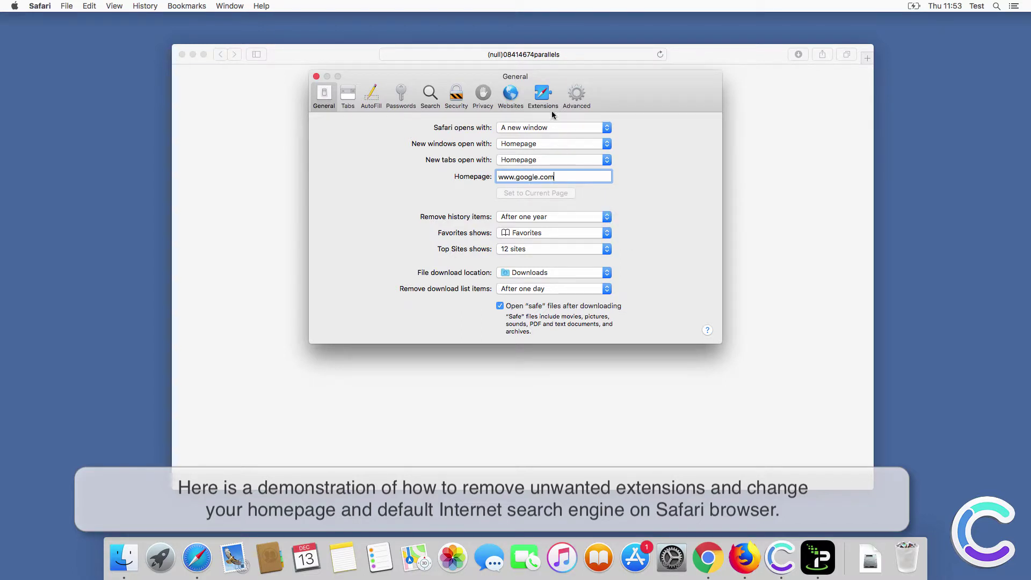
{"action": "left_click", "coordinate": [537, 101]}
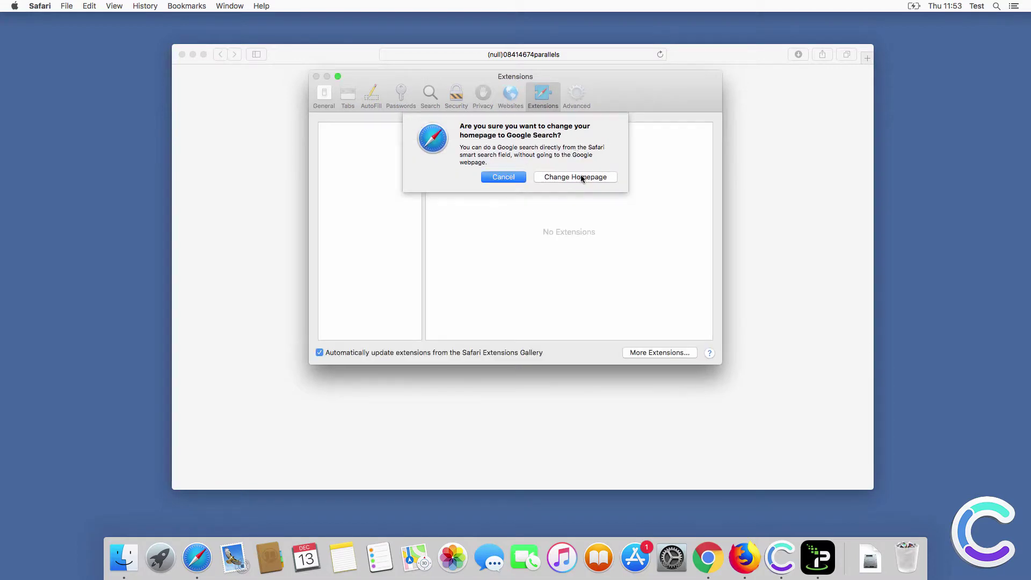
{"action": "left_click", "coordinate": [581, 178]}
- Run a test search for 'search query' in Safari and confirm Google results appear
{"action": "left_click", "coordinate": [317, 76]}
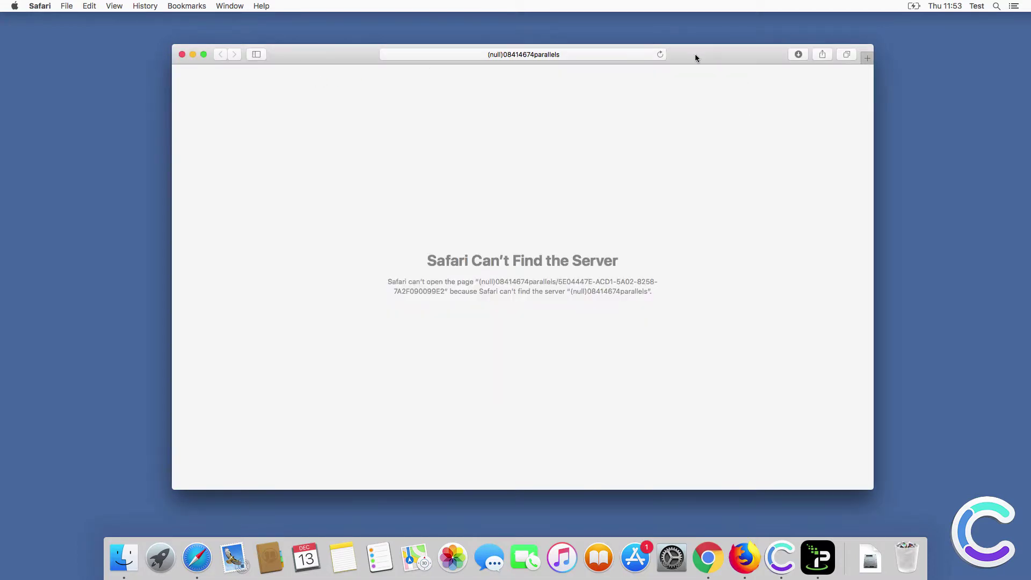
{"action": "left_click", "coordinate": [867, 57]}
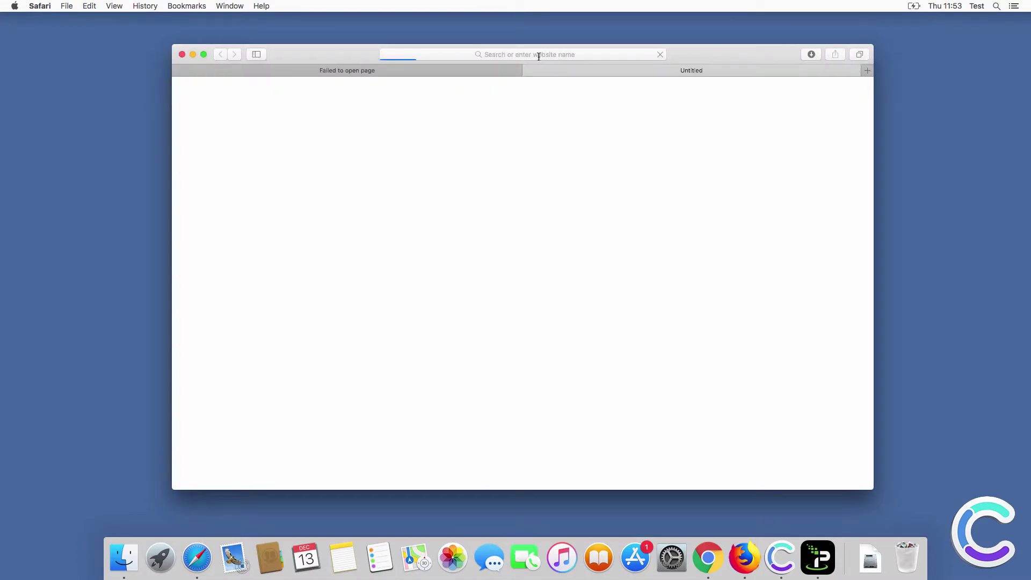
{"action": "left_click", "coordinate": [538, 54]}
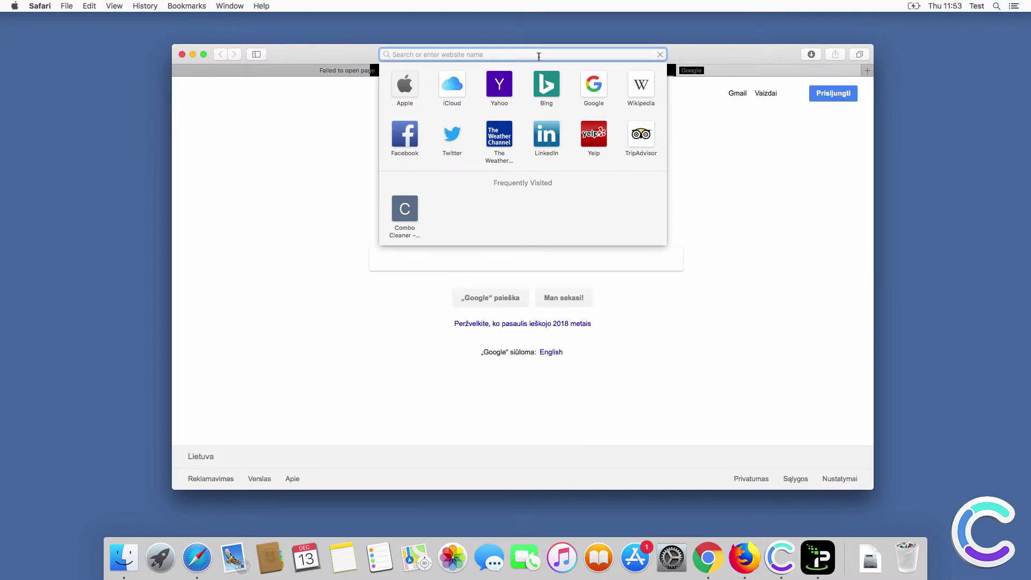
{"action": "type", "text": "sea"}
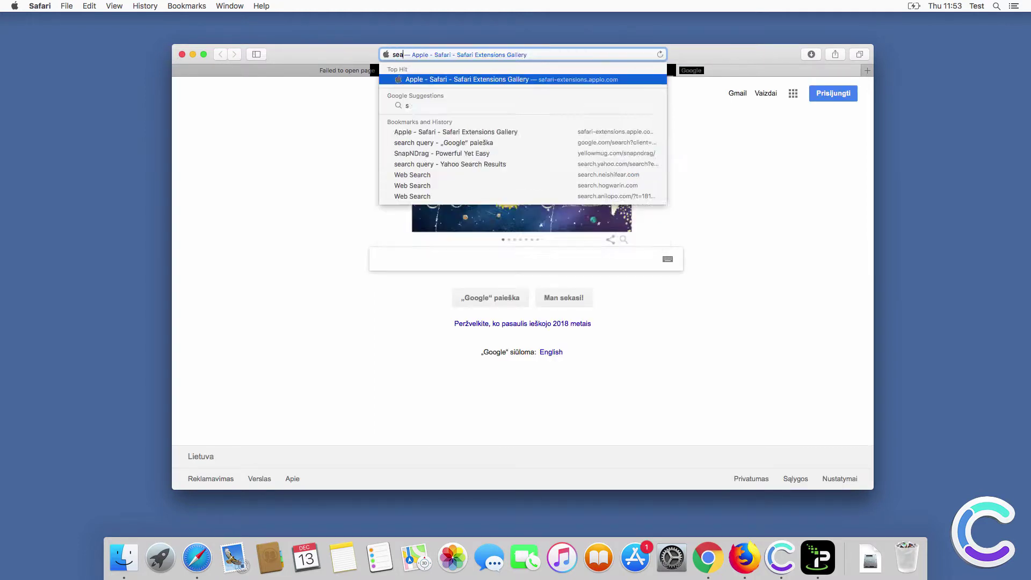
{"action": "type", "text": "rch query"}
{"action": "key", "text": "Return"}
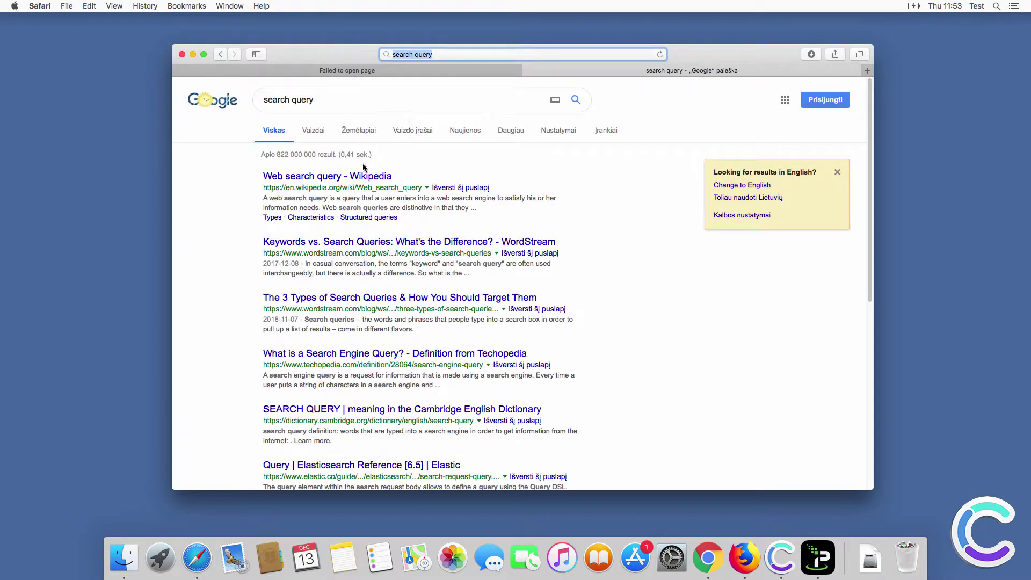
- Close the Safari window and launch Google Chrome from the Dock
{"action": "left_click", "coordinate": [182, 54]}
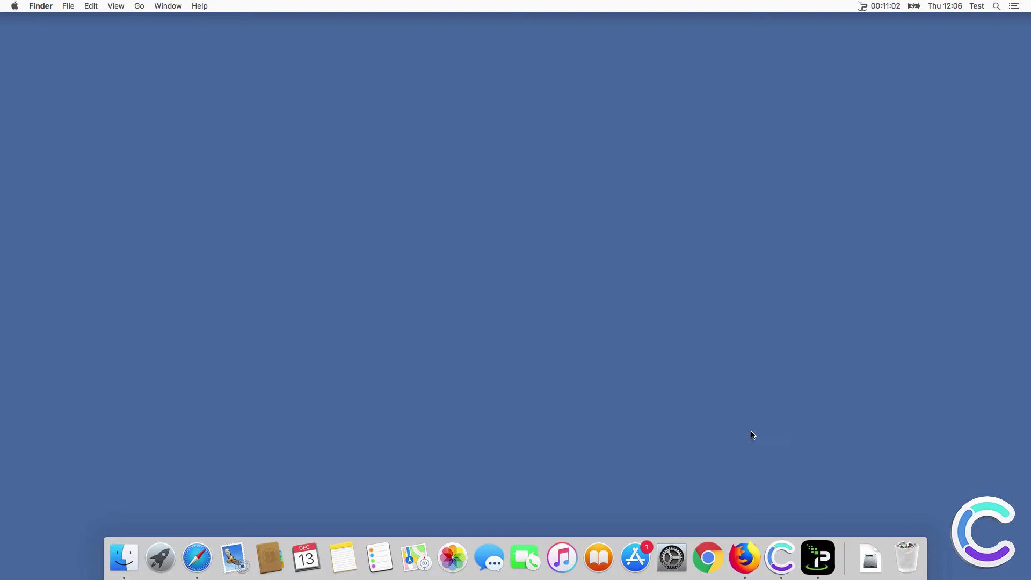
{"action": "left_click", "coordinate": [708, 558]}
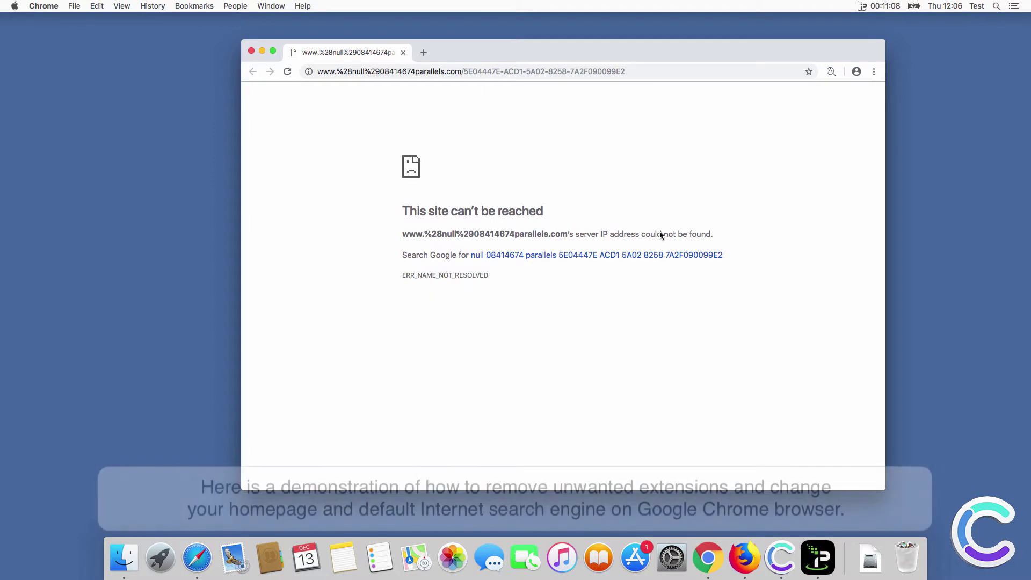
- Remove the AnySearch extension from Chrome's Extensions page and confirm the removal
{"action": "left_click", "coordinate": [874, 72]}
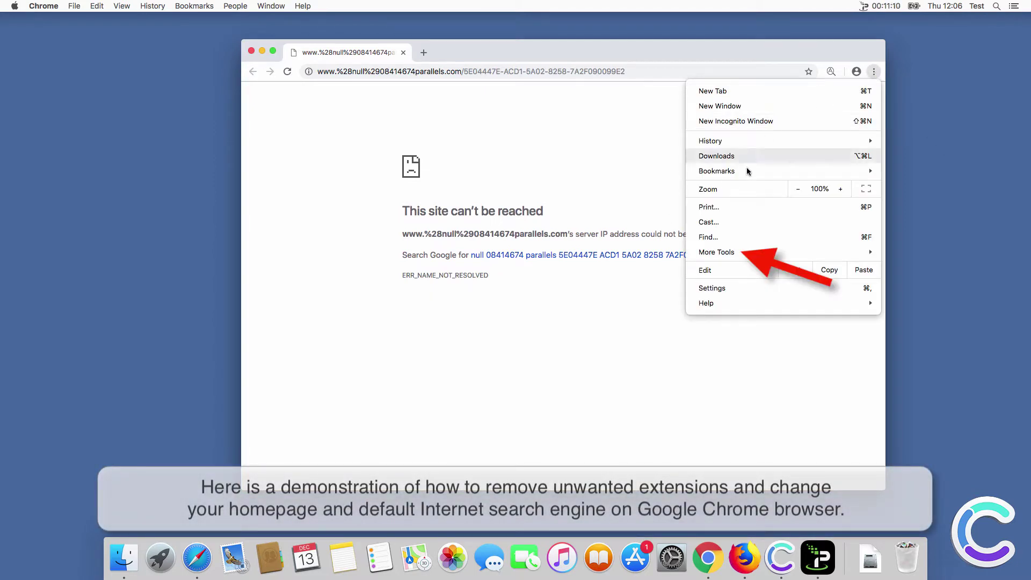
{"action": "mouse_move", "coordinate": [716, 252]}
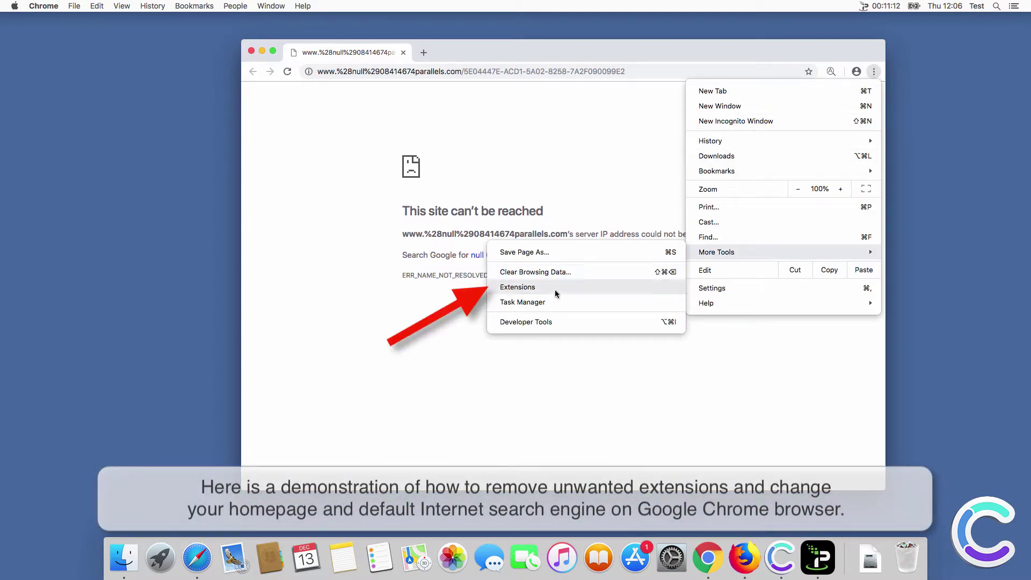
{"action": "left_click", "coordinate": [552, 290]}
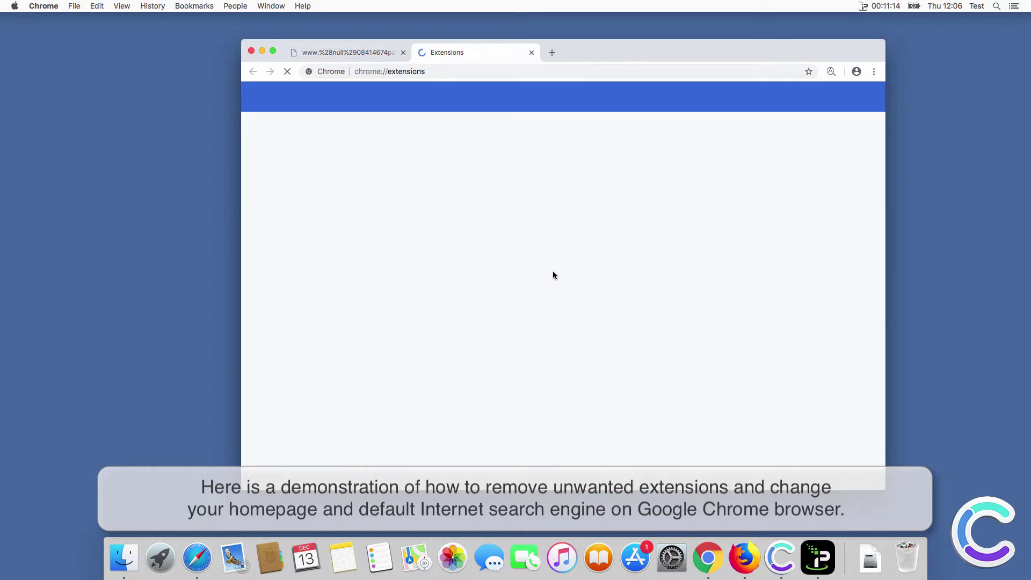
{"action": "left_click", "coordinate": [426, 199]}
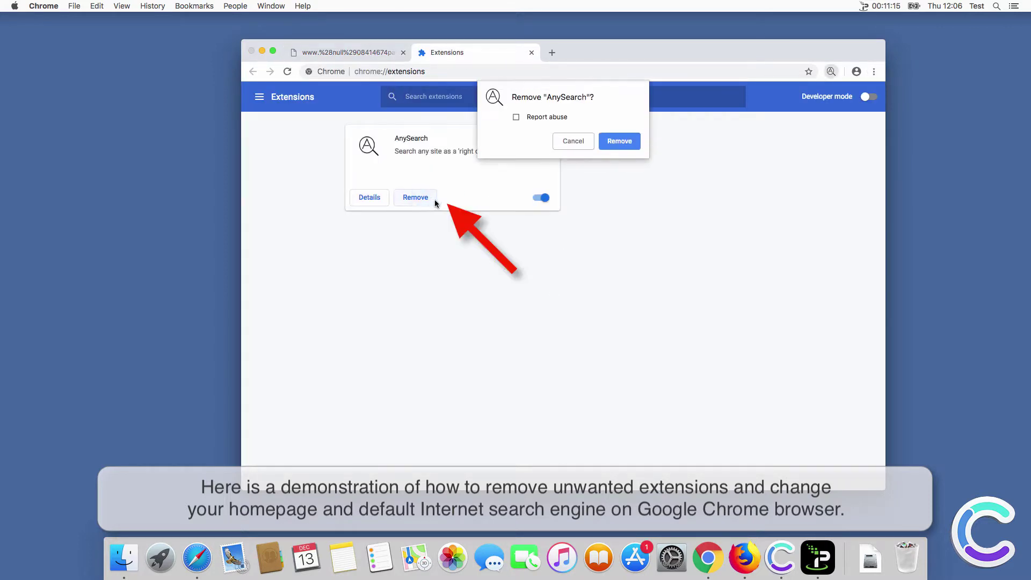
{"action": "left_click", "coordinate": [614, 141]}
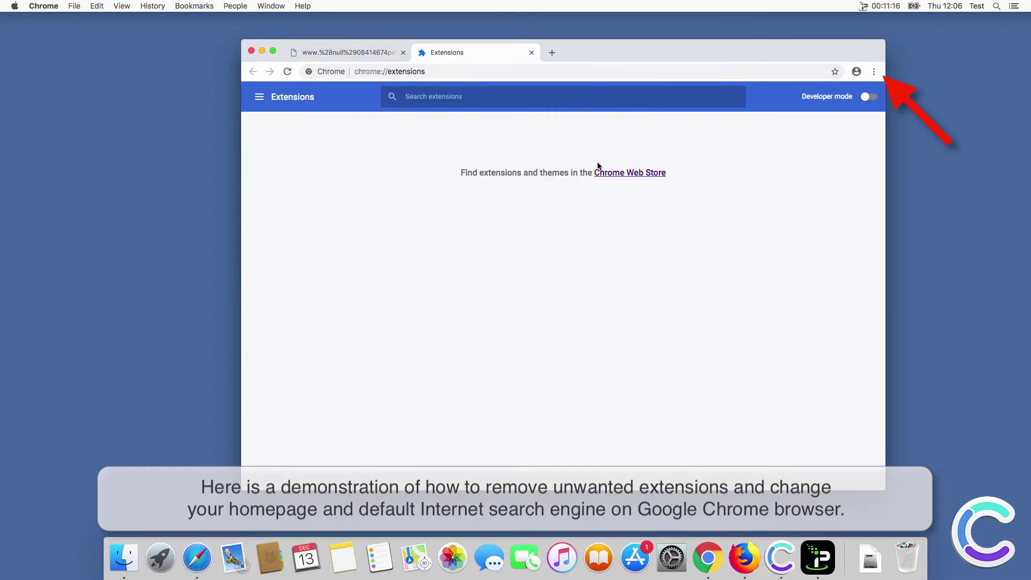
- In Chrome Settings, change the address-bar search engine from Yahoo! to Google
{"action": "left_click", "coordinate": [873, 71]}
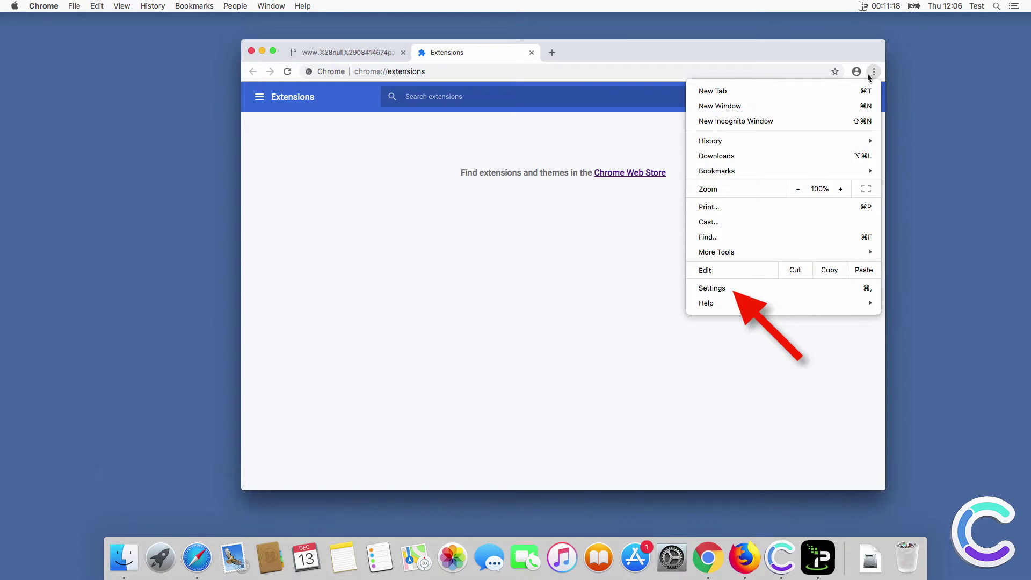
{"action": "left_click", "coordinate": [726, 288]}
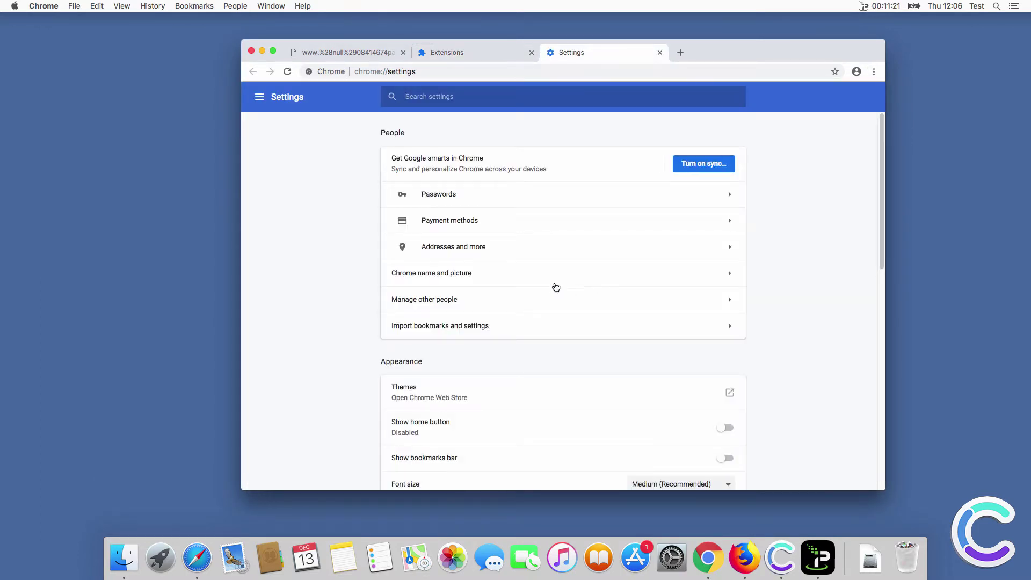
{"action": "scroll", "coordinate": [551, 292], "scroll_direction": "down", "scroll_amount": 1}
{"action": "scroll", "coordinate": [549, 297], "scroll_direction": "down", "scroll_amount": 3}
{"action": "scroll", "coordinate": [549, 298], "scroll_direction": "down", "scroll_amount": 3}
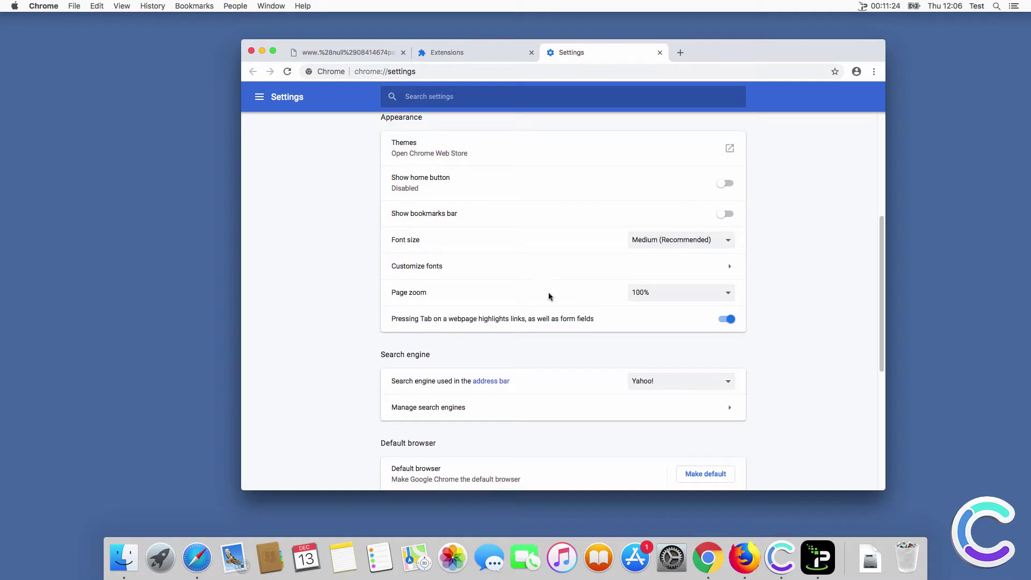
{"action": "scroll", "coordinate": [549, 293], "scroll_direction": "down", "scroll_amount": 2}
{"action": "scroll", "coordinate": [548, 294], "scroll_direction": "down", "scroll_amount": 1}
{"action": "scroll", "coordinate": [548, 295], "scroll_direction": "down", "scroll_amount": 1}
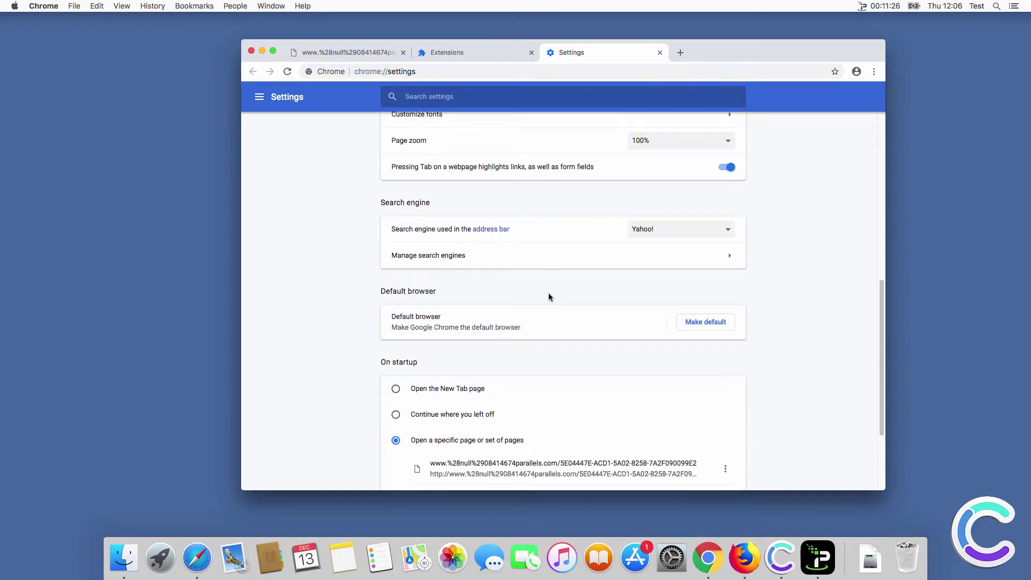
{"action": "scroll", "coordinate": [550, 293], "scroll_direction": "down", "scroll_amount": 1}
{"action": "left_click", "coordinate": [659, 196]}
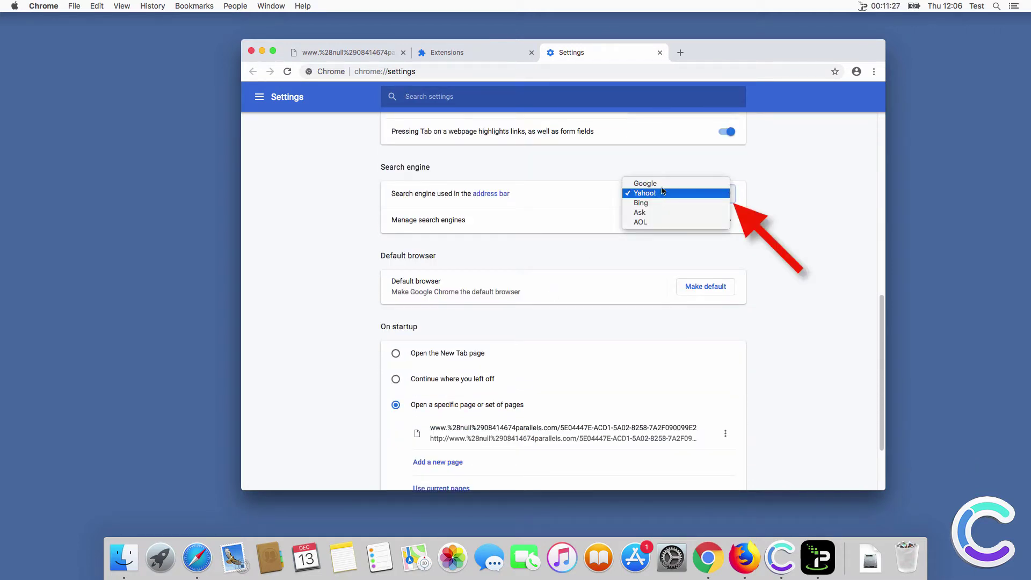
{"action": "left_click", "coordinate": [662, 185]}
{"action": "left_click", "coordinate": [726, 435]}
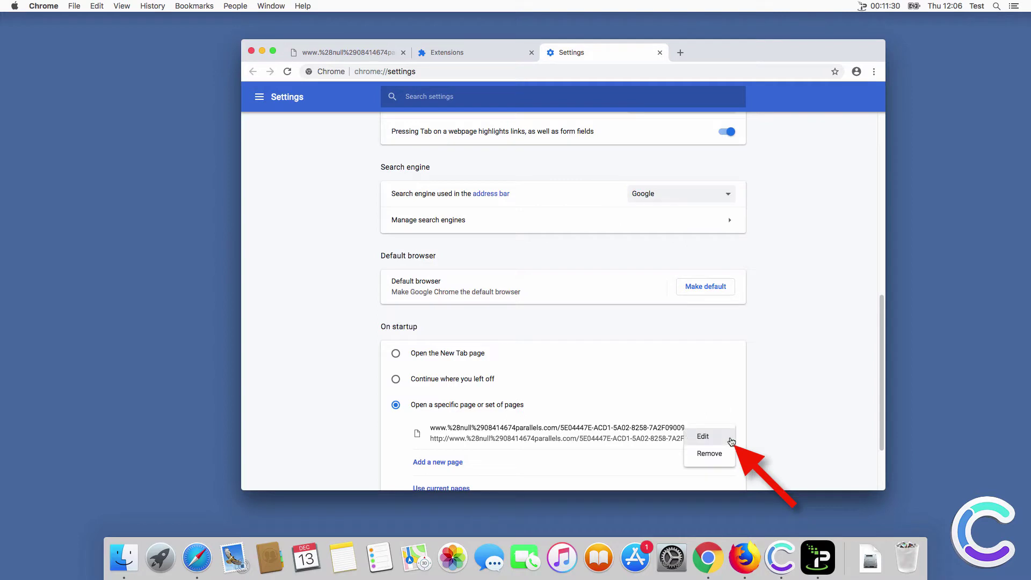
{"action": "left_click", "coordinate": [702, 436]}
{"action": "triple_click", "coordinate": [532, 280]}
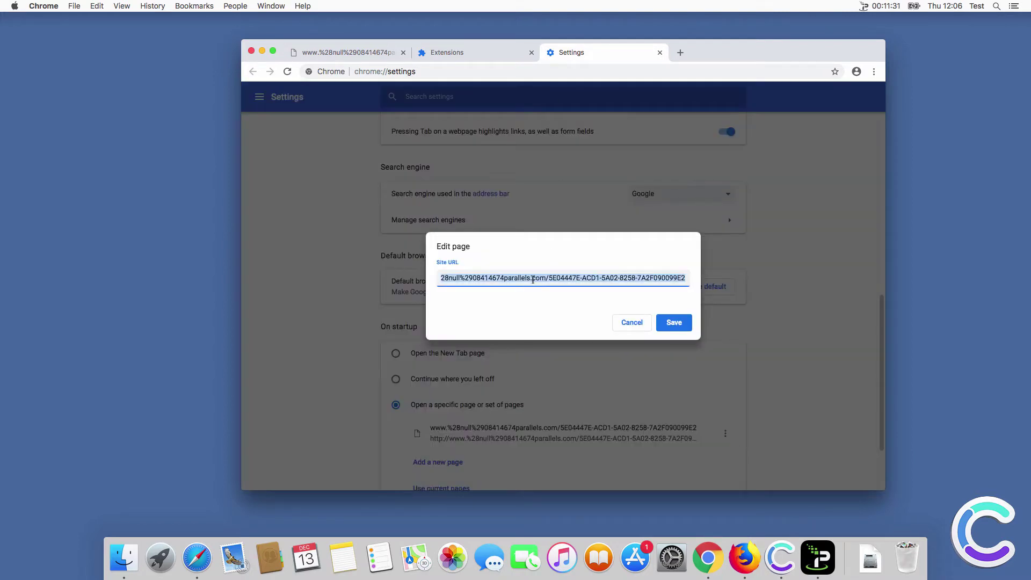
{"action": "type", "text": "www.google.com"}
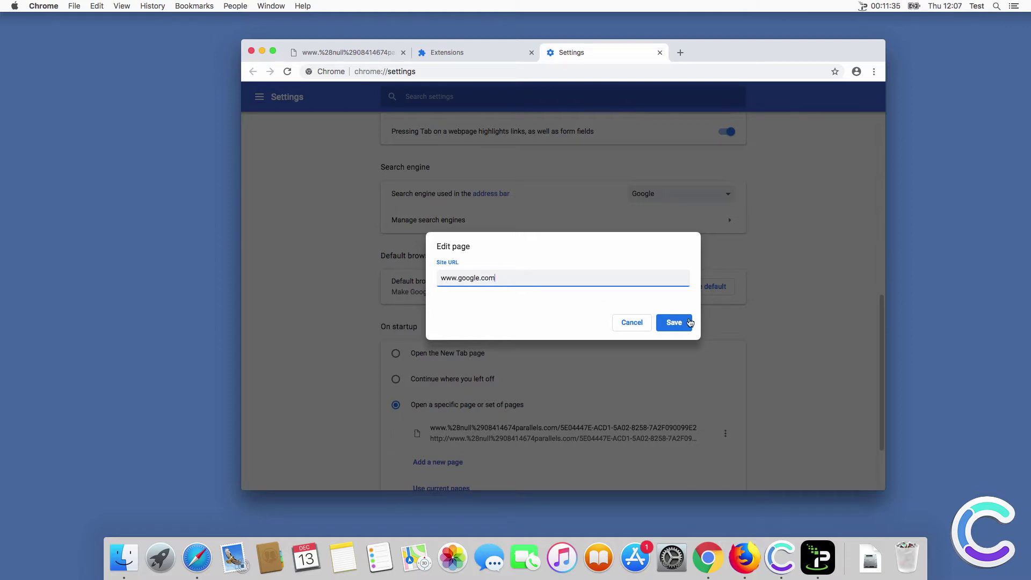
{"action": "left_click", "coordinate": [690, 323]}
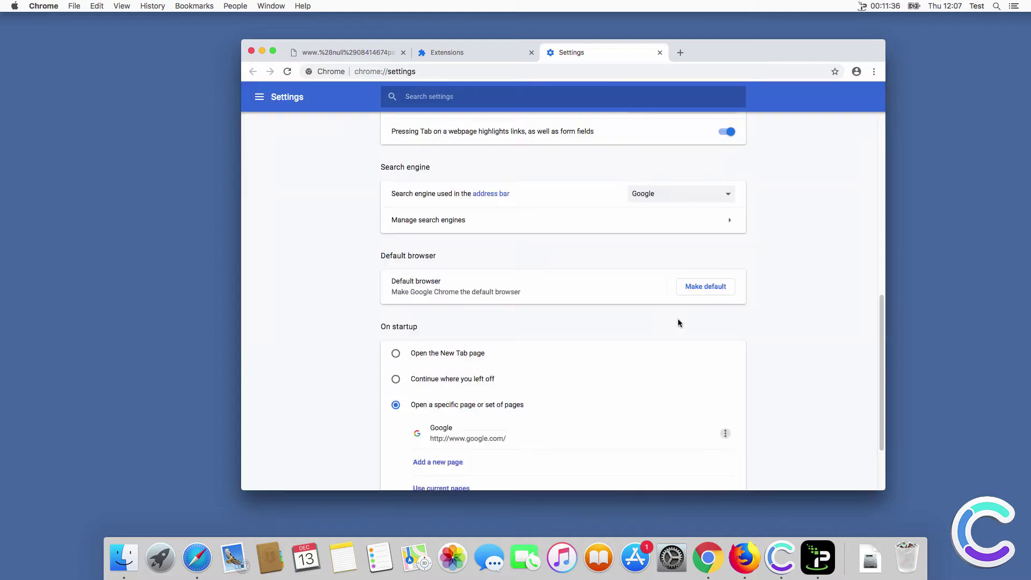
- Run a test search in a new Chrome tab, confirm Google results, and close Chrome
{"action": "left_click", "coordinate": [680, 53]}
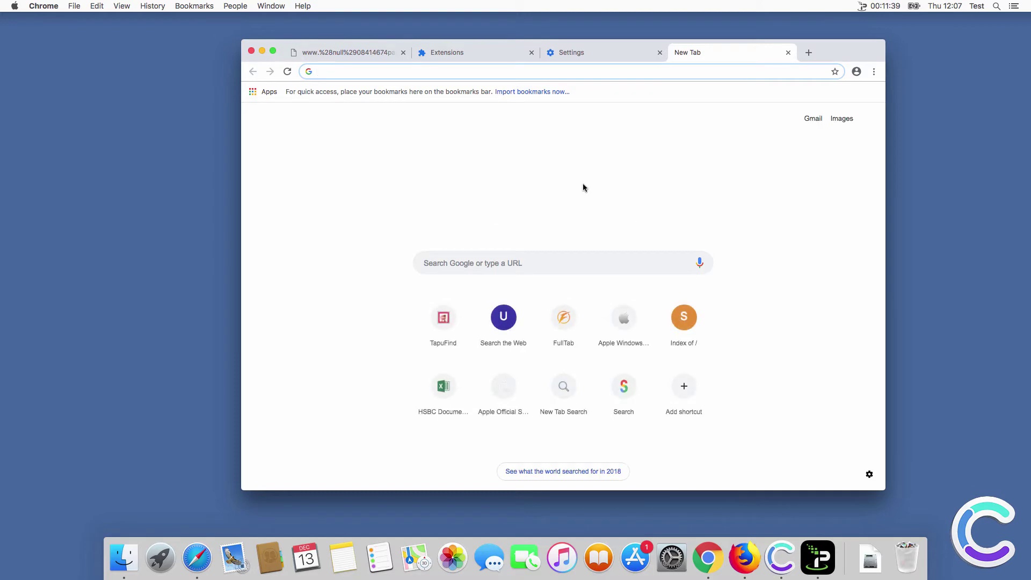
{"action": "type", "text": "search"}
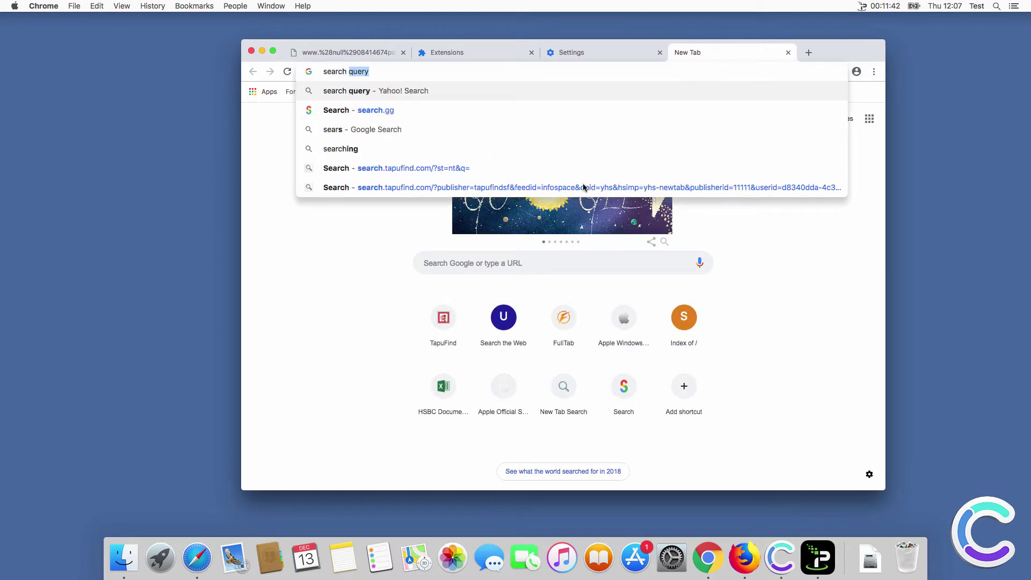
{"action": "type", "text": " query"}
{"action": "key", "text": "Return"}
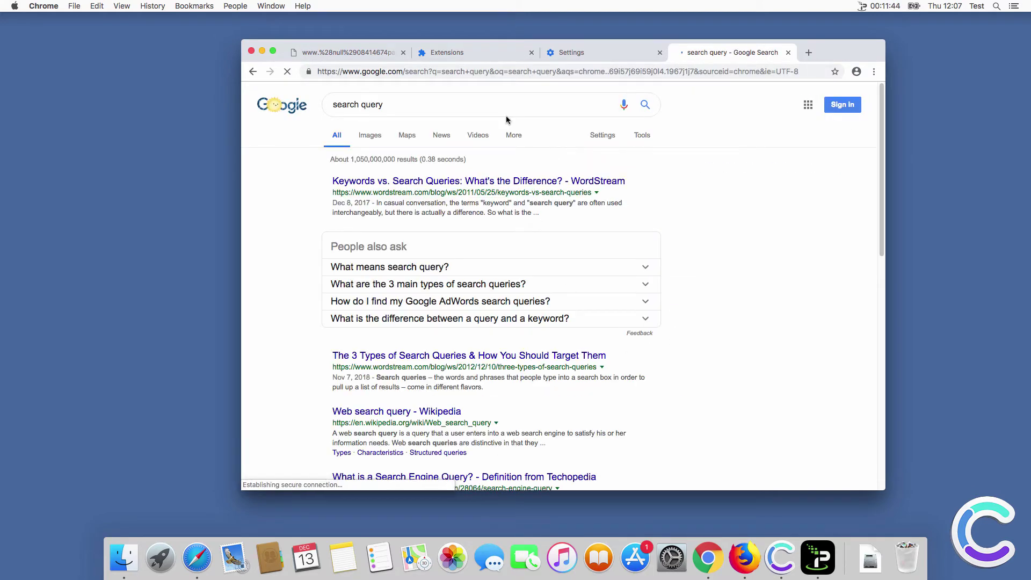
{"action": "left_click", "coordinate": [252, 53]}
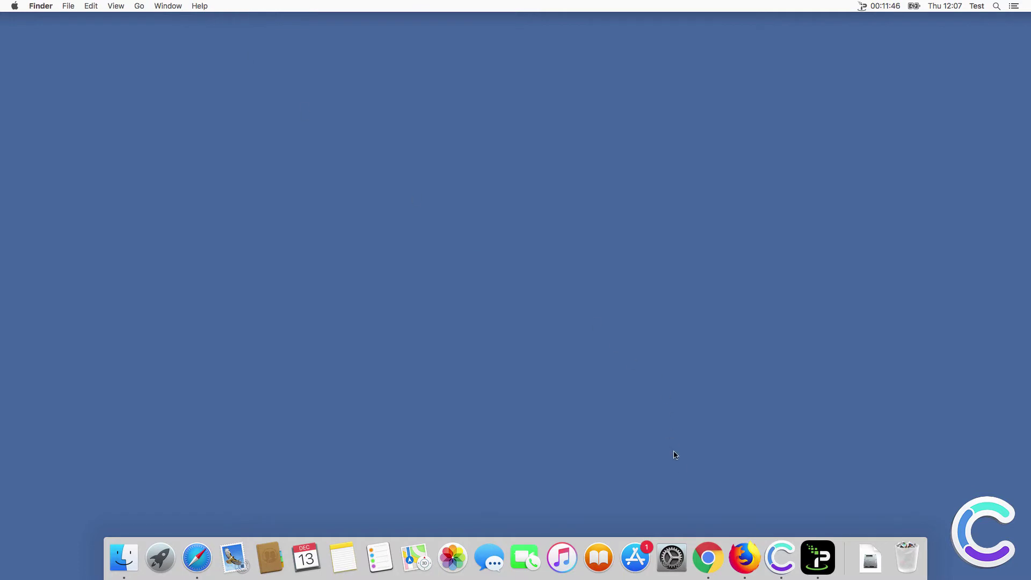
- Launch Firefox and remove the AIO Search extension in the Add-ons Manager
{"action": "left_click", "coordinate": [742, 550]}
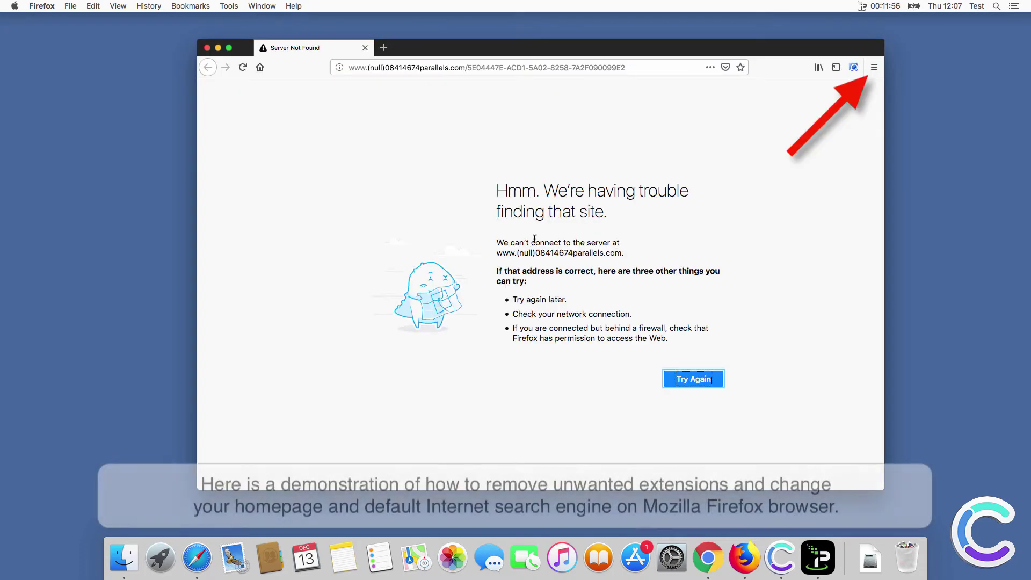
{"action": "left_click", "coordinate": [873, 69]}
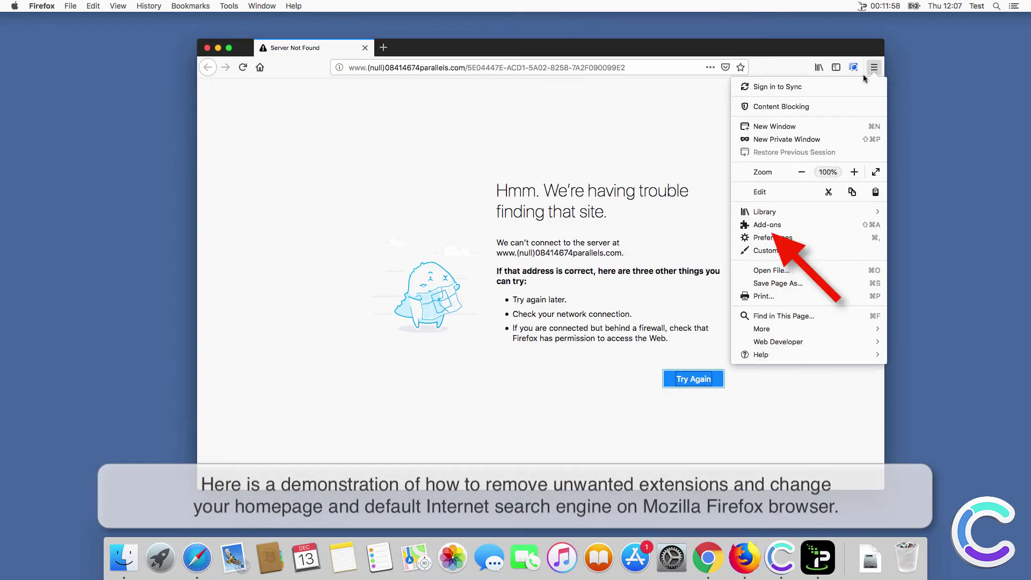
{"action": "left_click", "coordinate": [794, 224]}
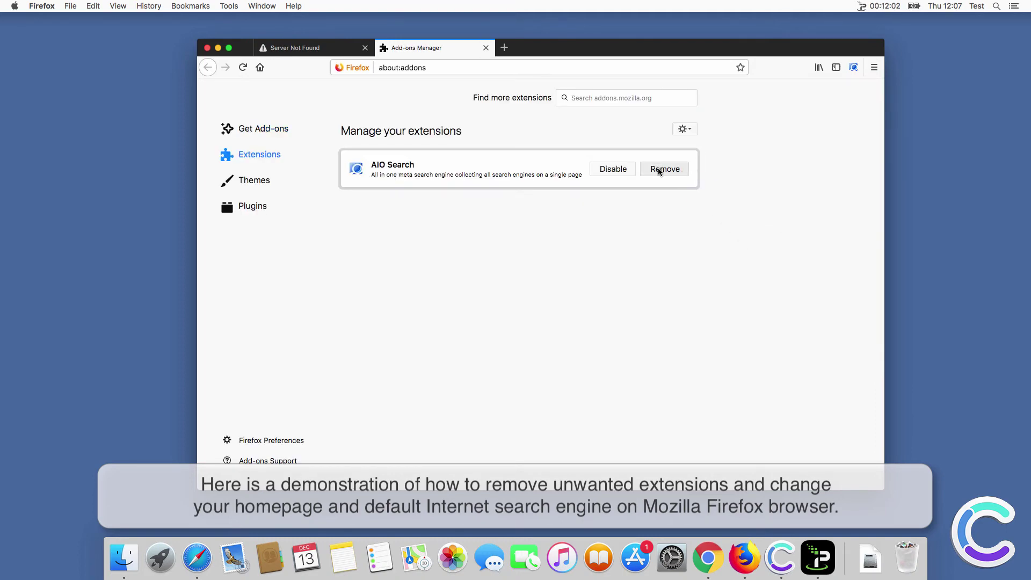
{"action": "left_click", "coordinate": [660, 169]}
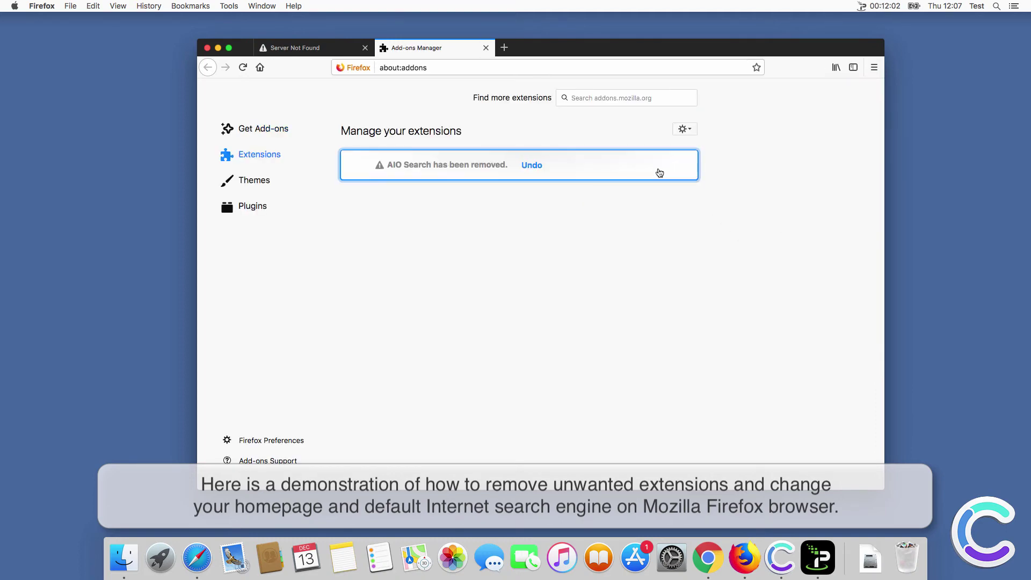
- Open Firefox Preferences from the hamburger menu
{"action": "left_click", "coordinate": [874, 68]}
{"action": "left_click", "coordinate": [773, 237]}
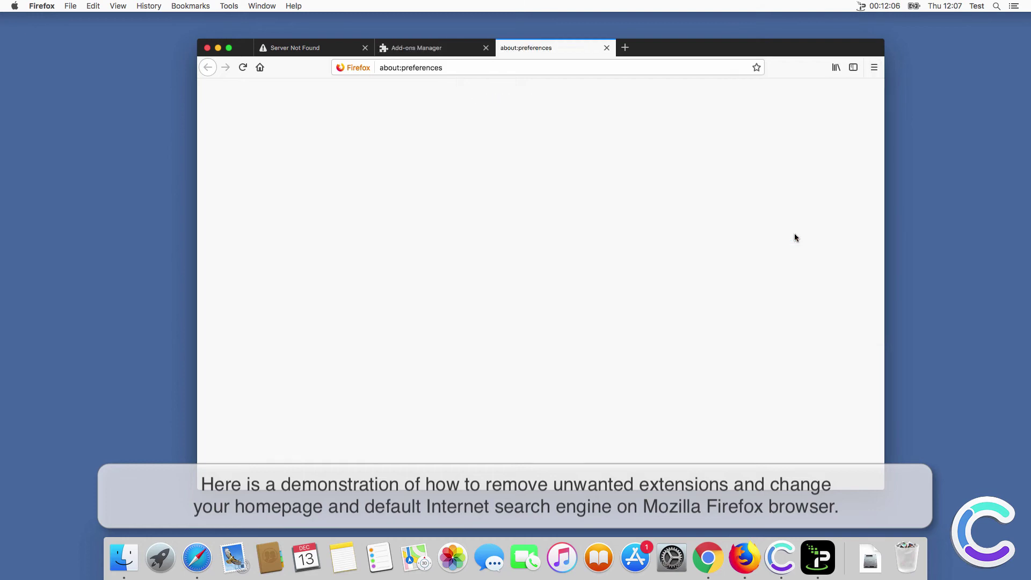